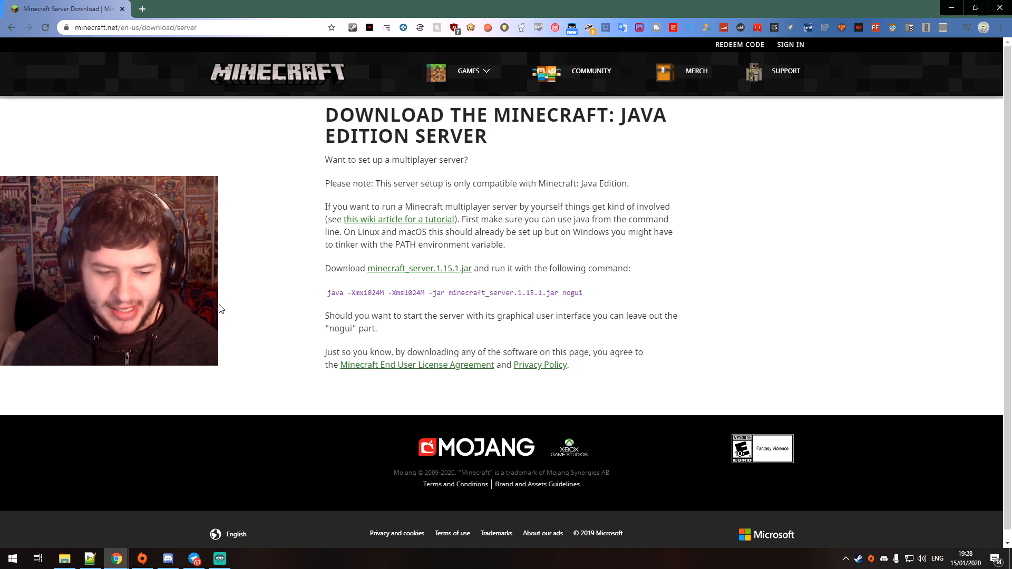
Download the minecraft_server.1.15.1.jar server file from the Minecraft: Java Edition server page and keep the downloaded file
drag(405, 161, 546, 200)
click(546, 200)
double_click(395, 270)
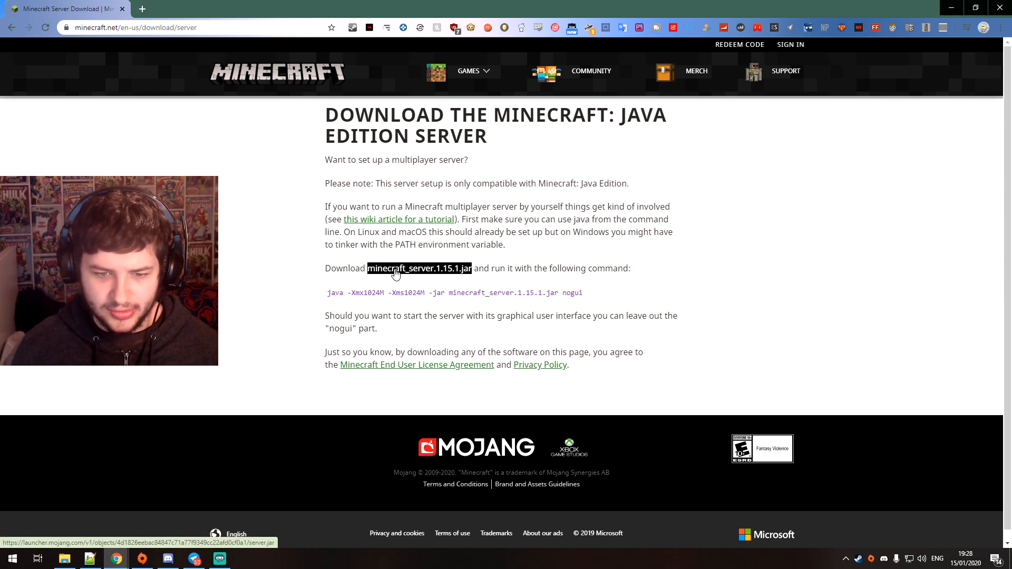
mouse_move(328, 293)
mouse_down()
mouse_move(587, 295)
mouse_move(343, 296)
mouse_up()
click(580, 292)
click(571, 293)
click(344, 296)
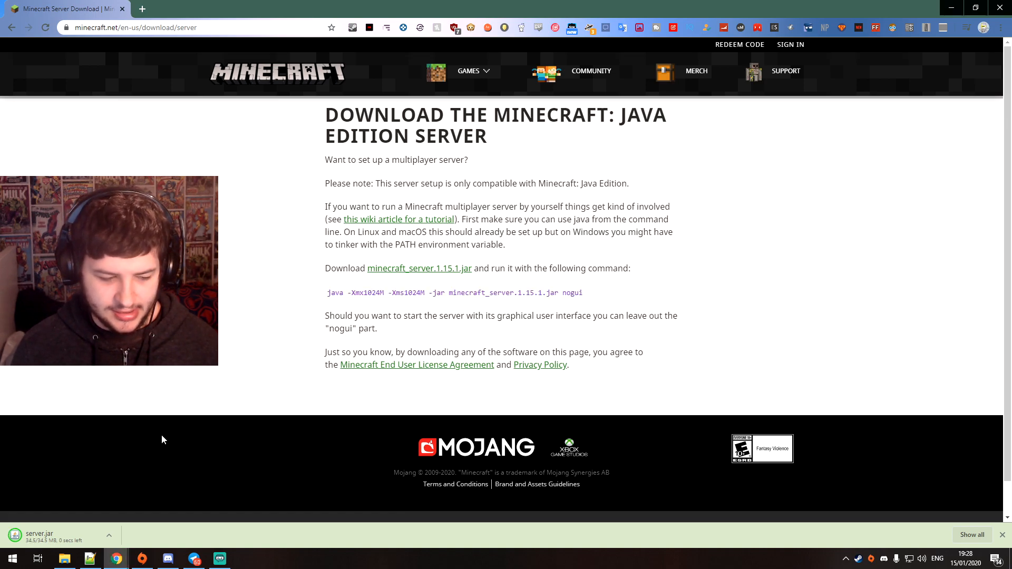
click(163, 536)
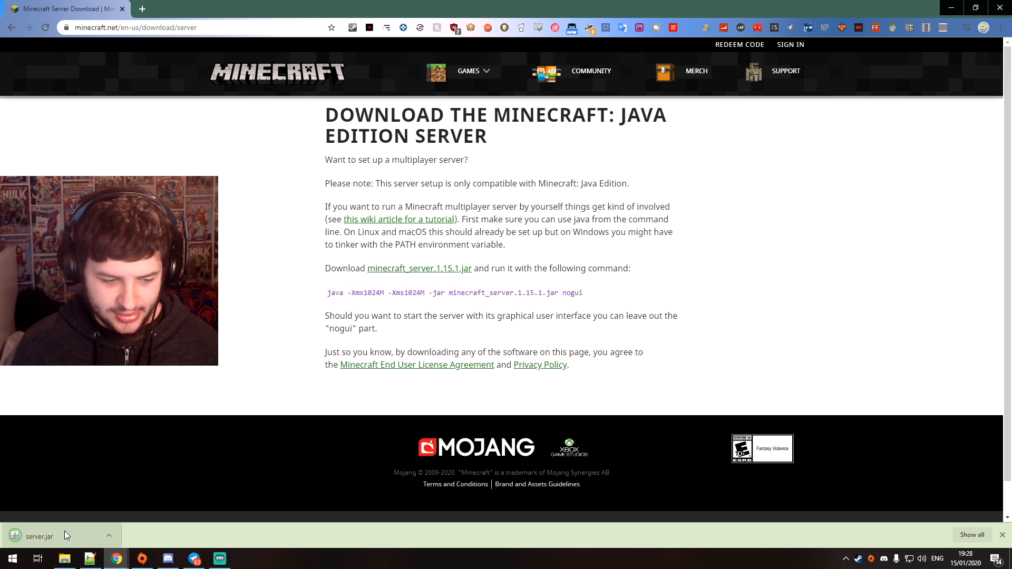
Switch to the desktop, create a folder named "Minecraft Vanilla Server" and open it
click(948, 9)
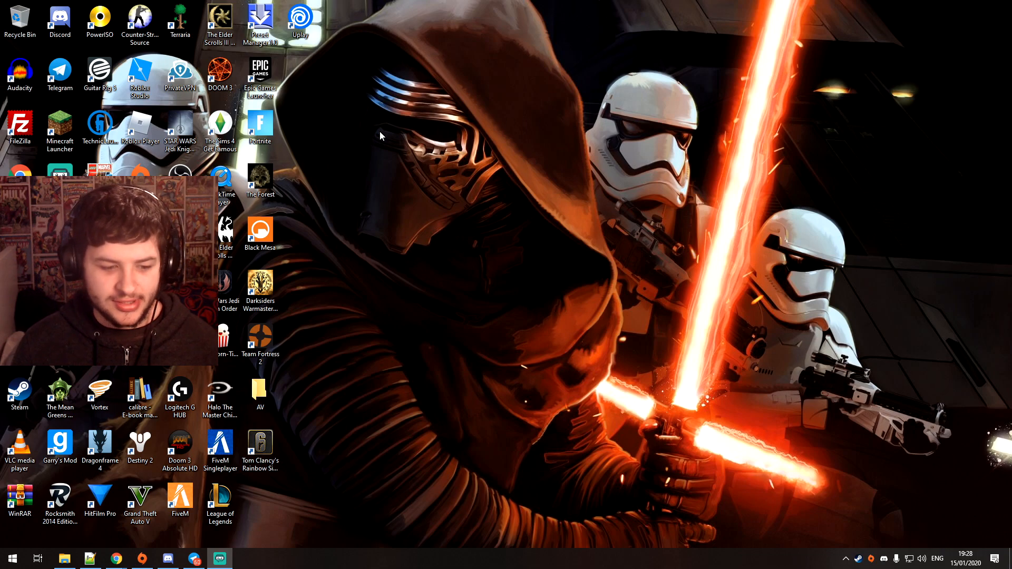
right_click(406, 191)
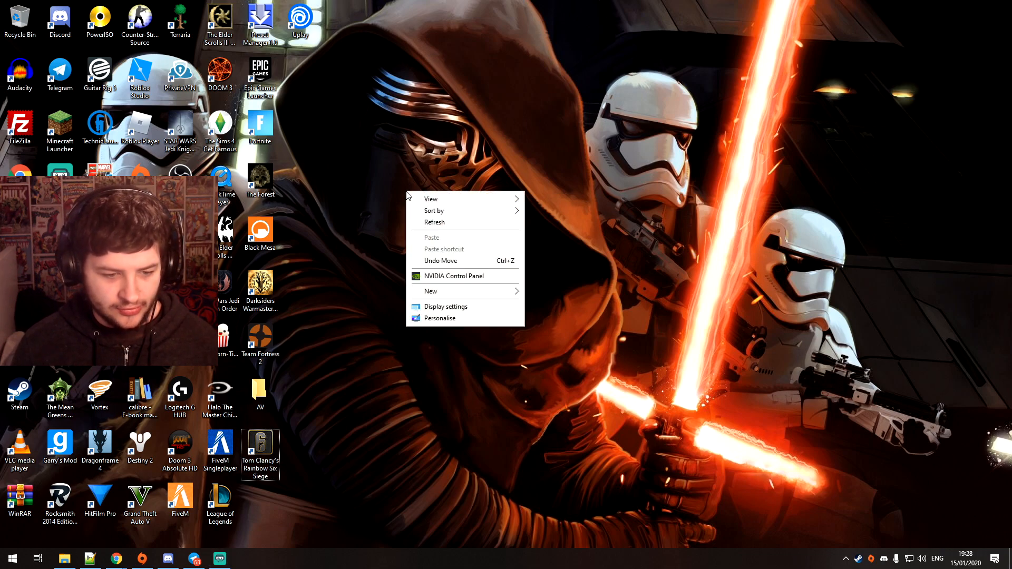
mouse_move(431, 293)
click(540, 293)
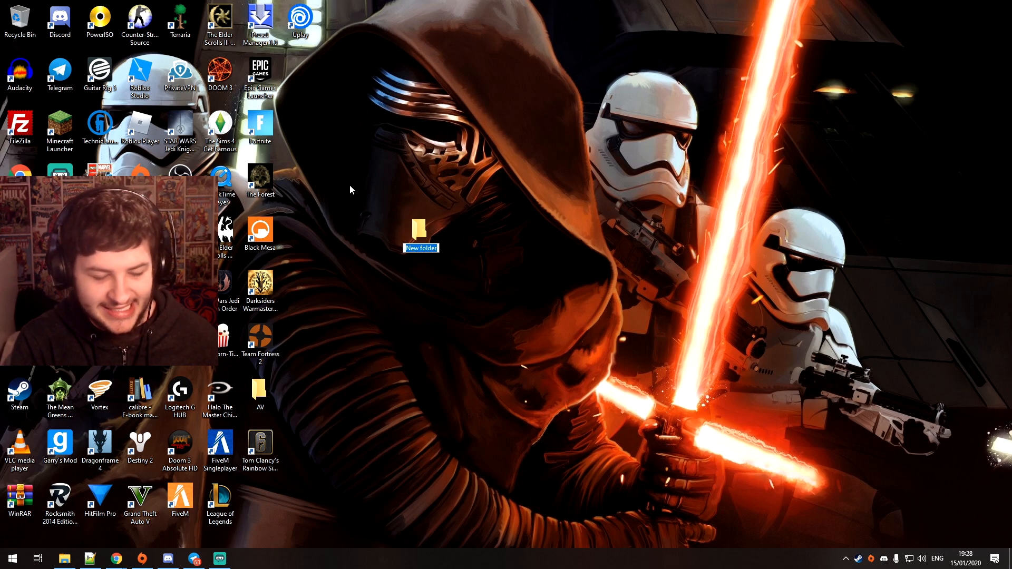
text(Minecra)
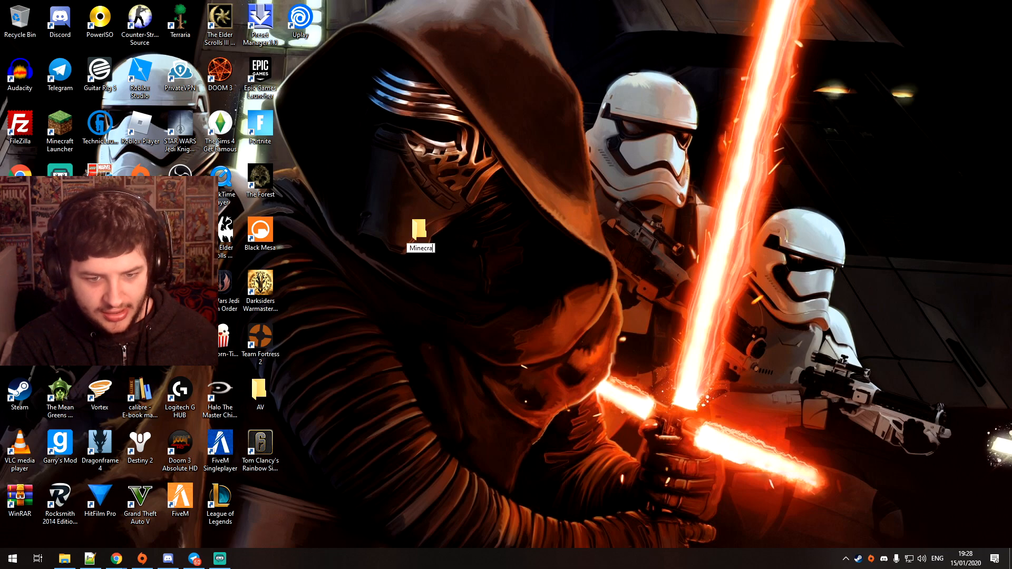
text(ft Vanilla Server)
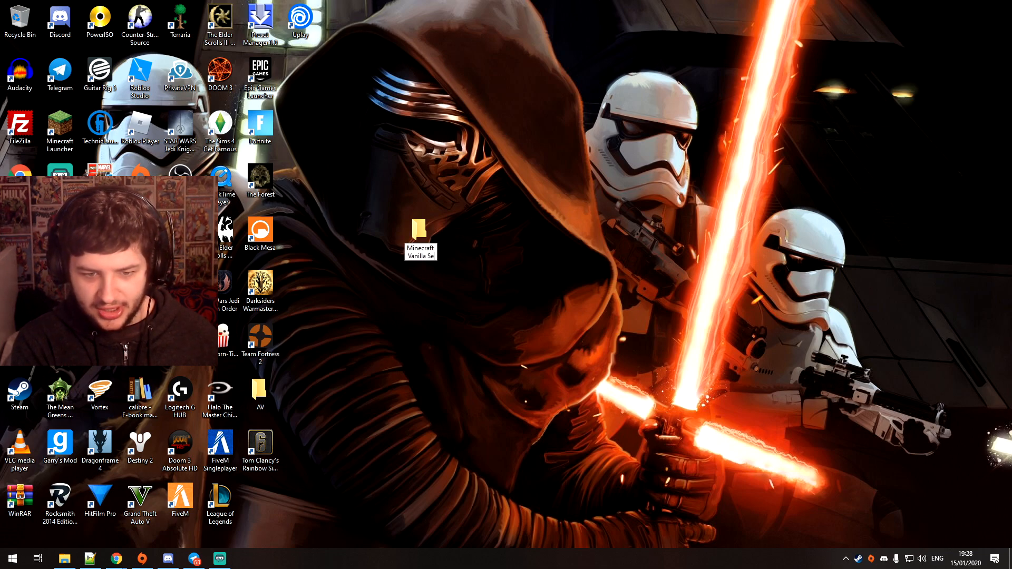
click(350, 184)
key(Return)
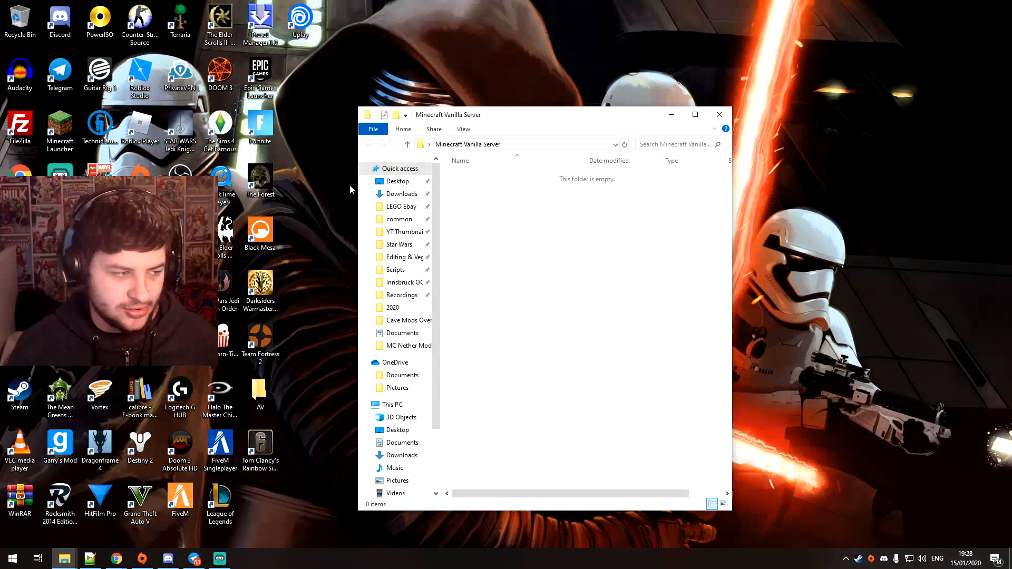
Move server.jar from the Downloads folder into the Minecraft Vanilla Server folder
click(402, 194)
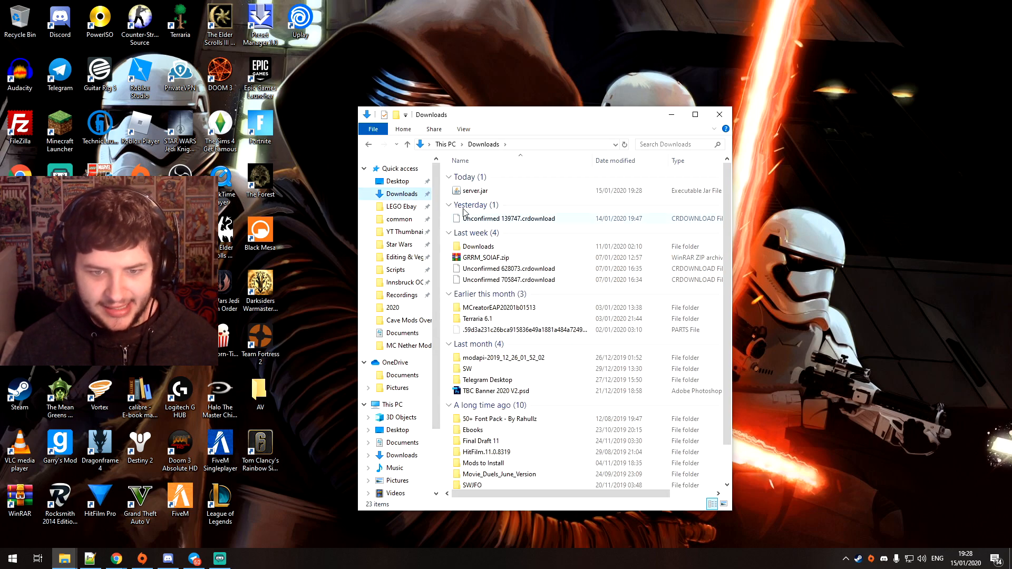
click(468, 192)
right_click(470, 193)
click(490, 373)
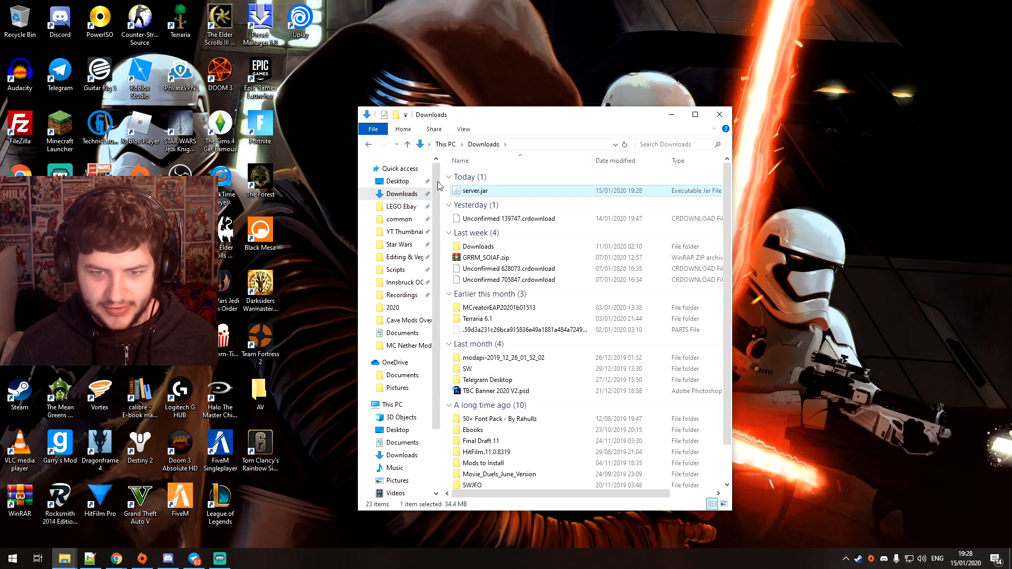
click(369, 144)
right_click(483, 228)
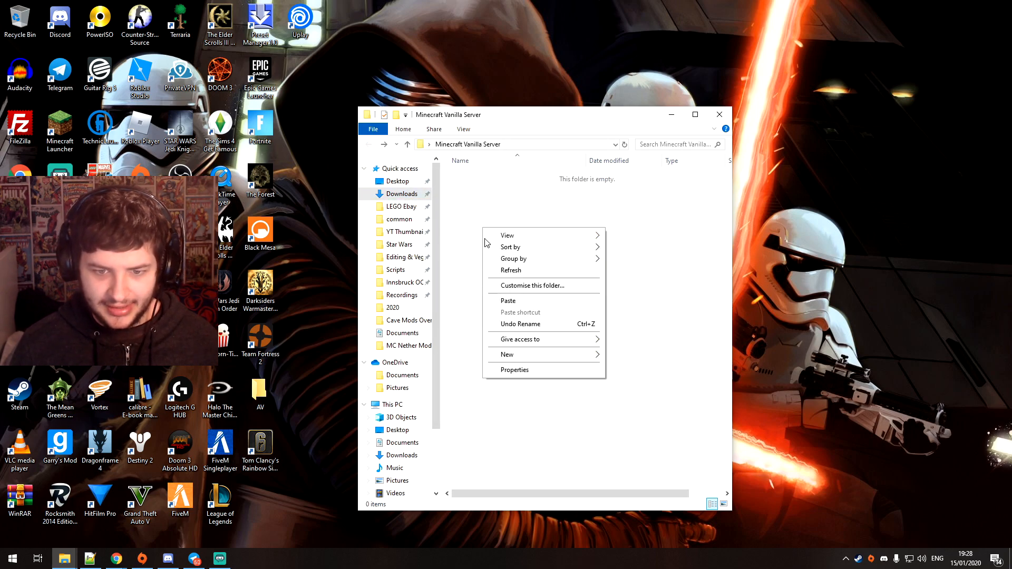
click(508, 301)
click(486, 277)
drag(573, 259, 409, 130)
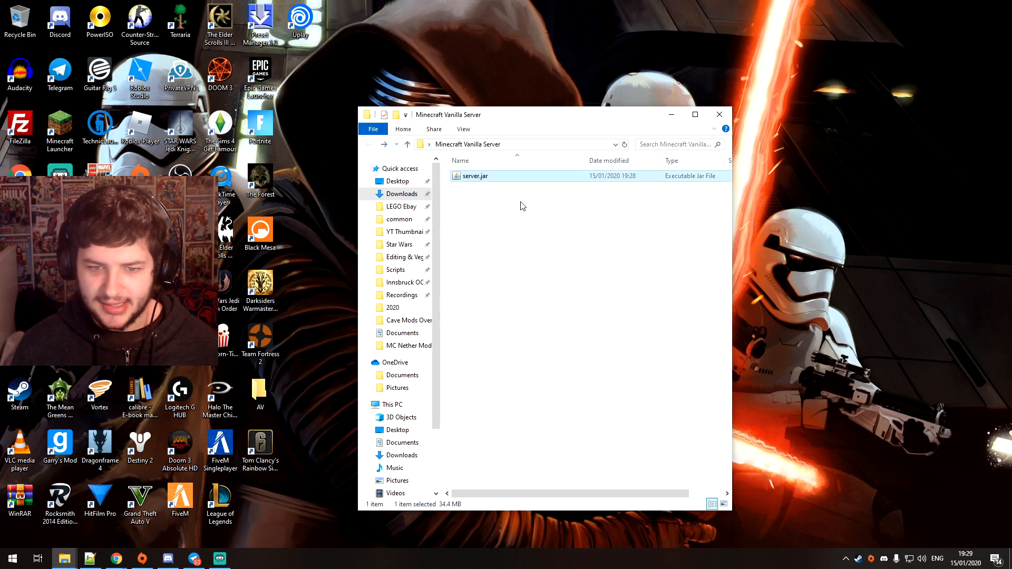
click(490, 203)
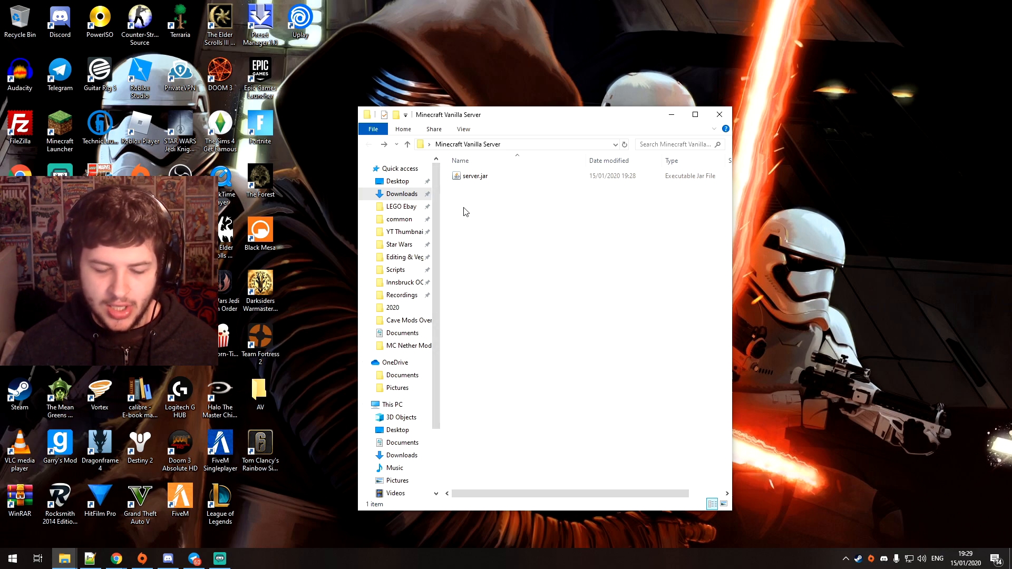
right_click(477, 223)
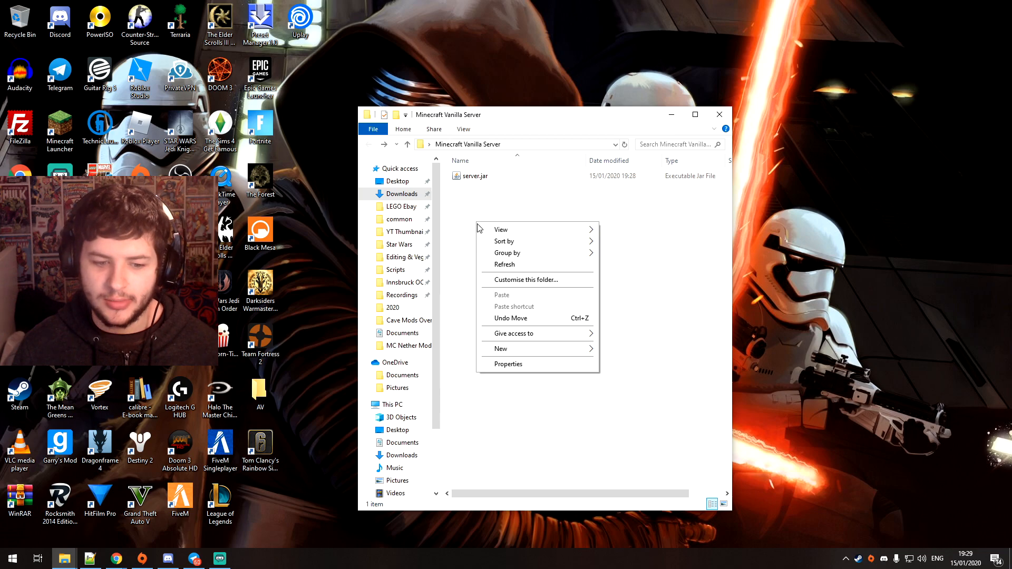
drag(521, 203, 448, 170)
click(492, 231)
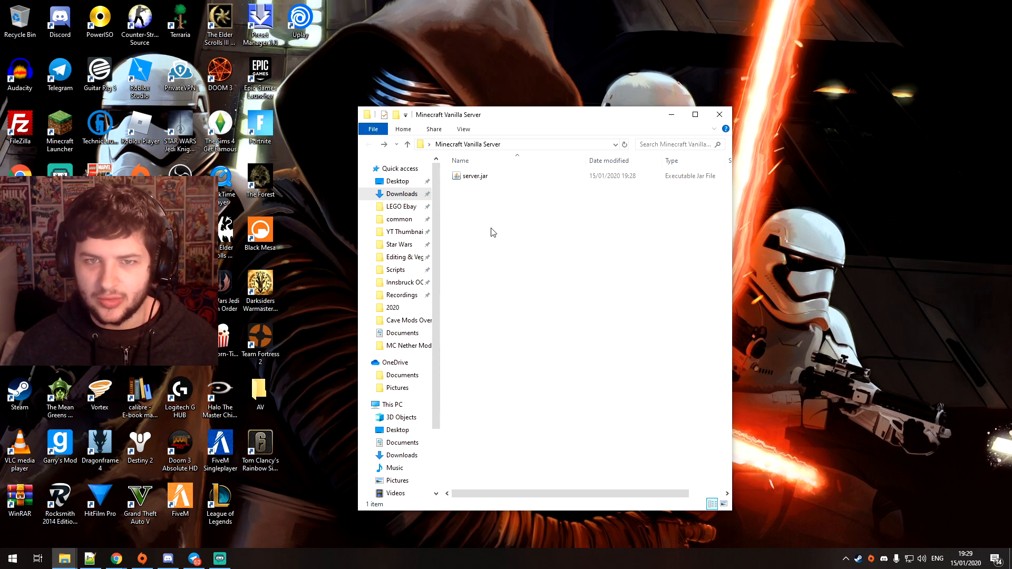
Create a new text document in the server folder and name it starserver.bat, accepting the extension change
right_click(469, 212)
mouse_move(508, 340)
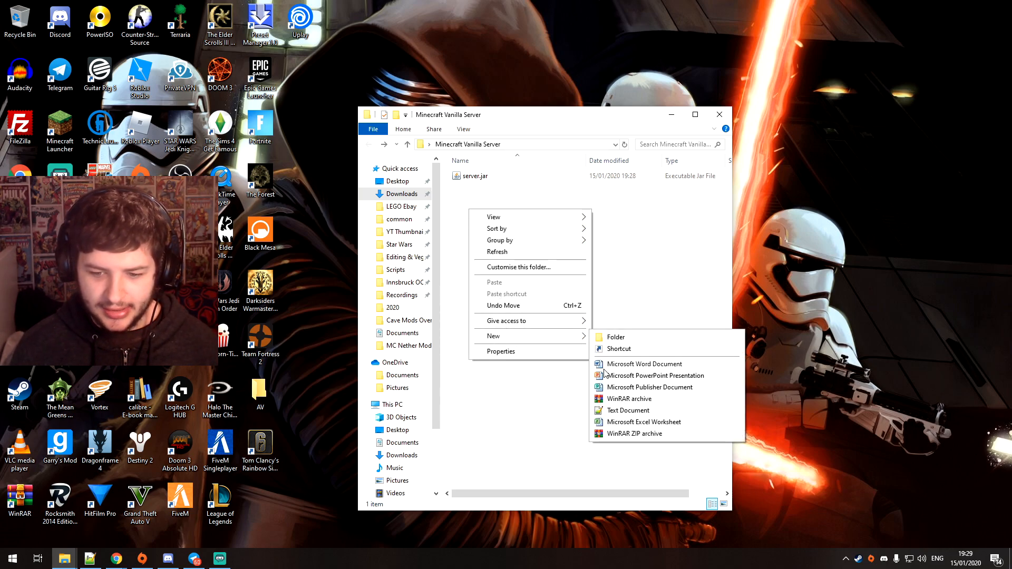
click(613, 411)
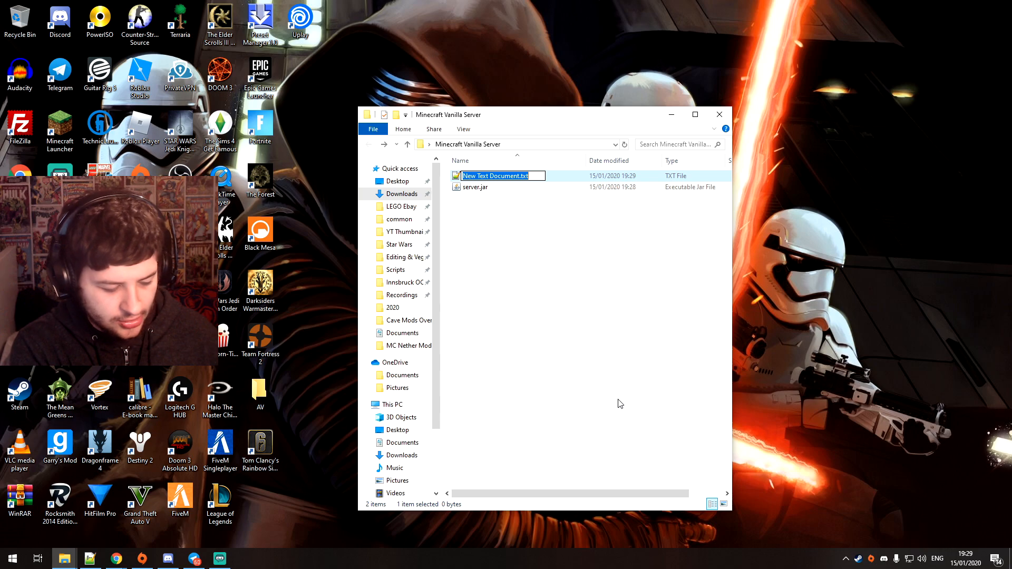
text(starserver.bat)
key(Return)
key(Return)
Open starserver.bat for editing in Notepad++ and resize its window to cover most of the desktop
right_click(494, 180)
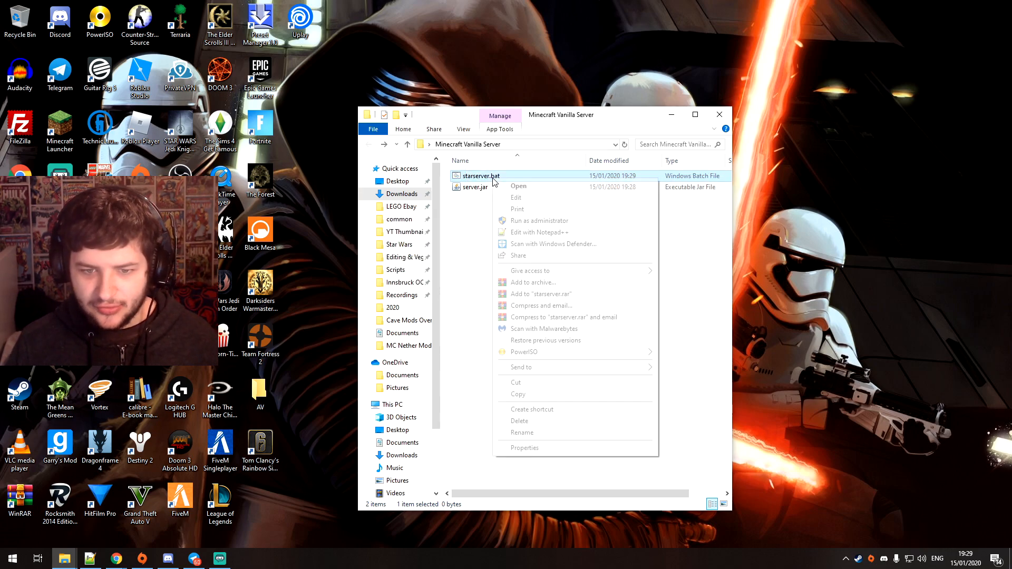
click(538, 232)
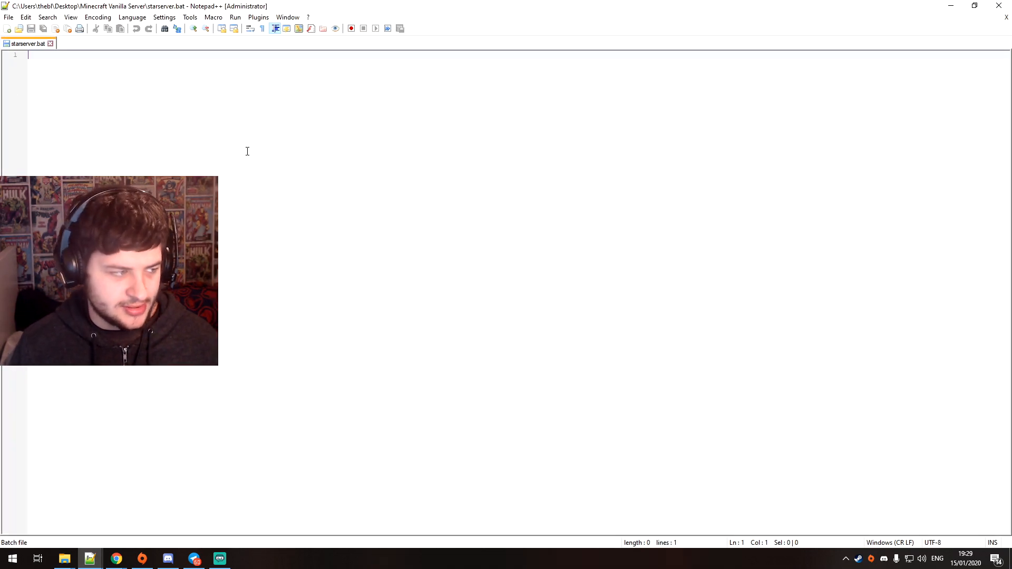
double_click(420, 6)
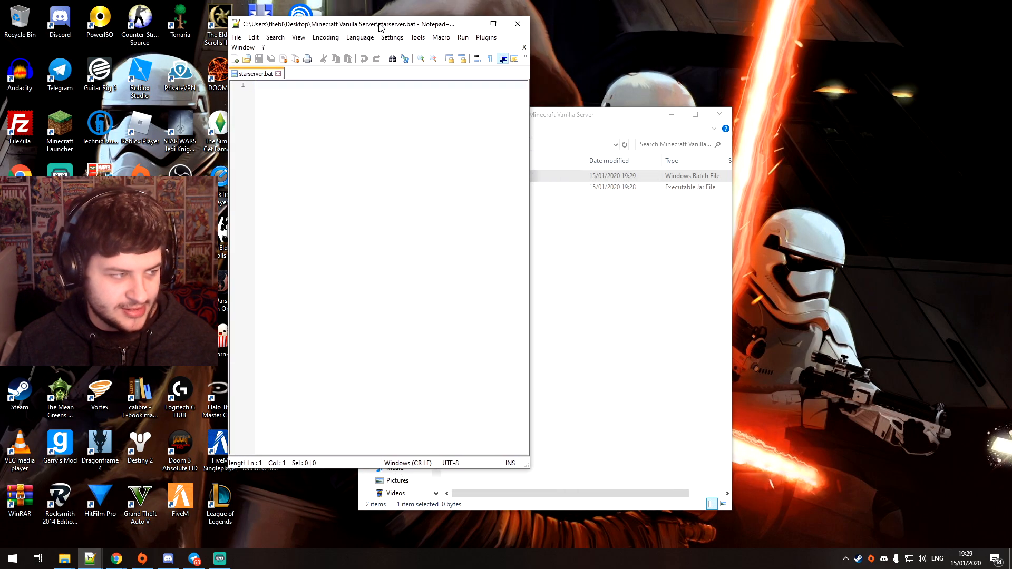
drag(527, 464, 982, 532)
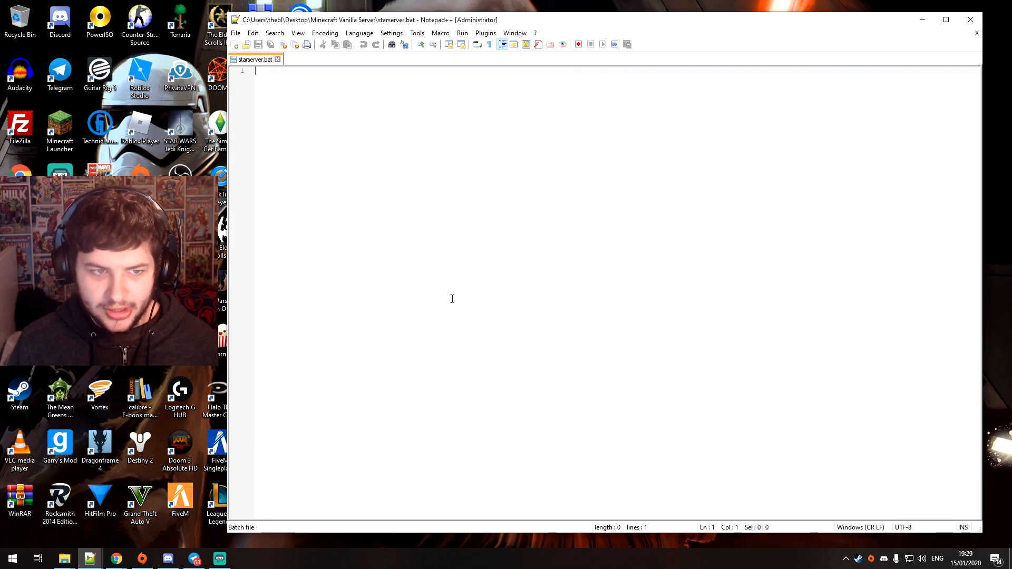
Copy the java launch command from the Minecraft download page in the browser and paste it into starserver.bat in Notepad++
key(alt+Tab)
double_click(369, 293)
triple_click(390, 293)
right_click(392, 298)
click(395, 302)
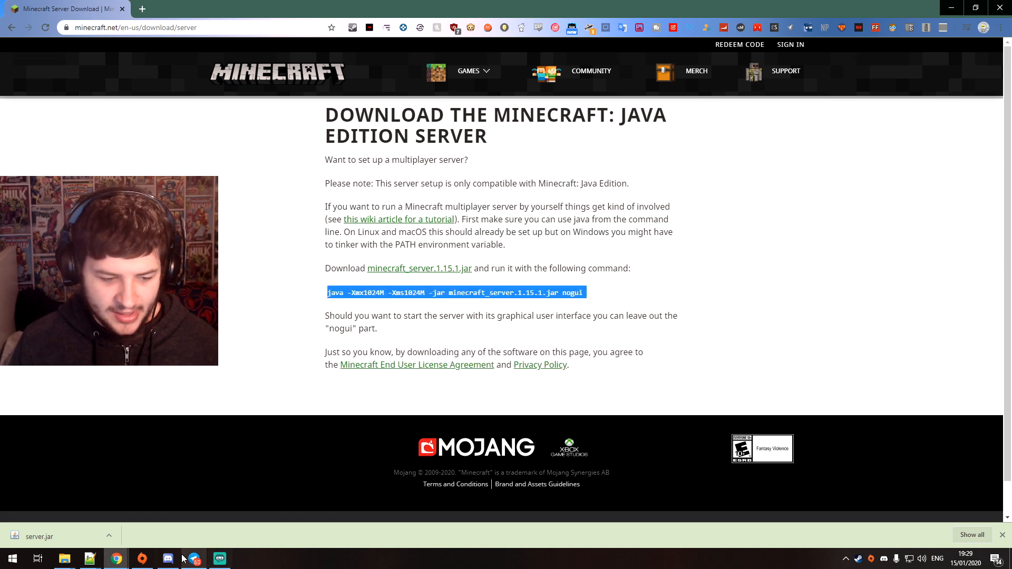
key(alt+Tab)
key(ctrl+v)
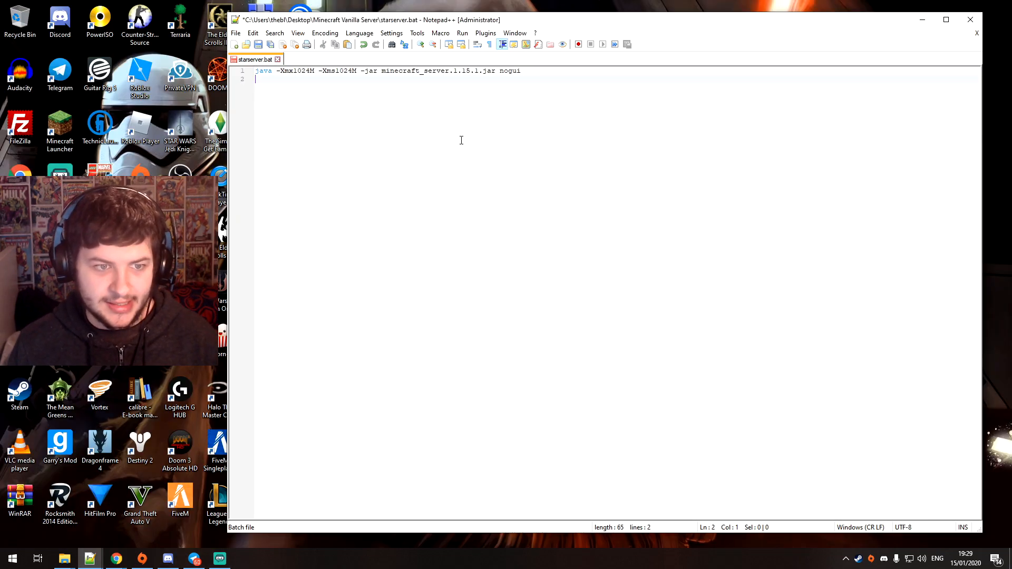
Check the memory, jar file name and nogui arguments of the launch command, and save starserver.bat
drag(315, 72, 297, 71)
click(295, 72)
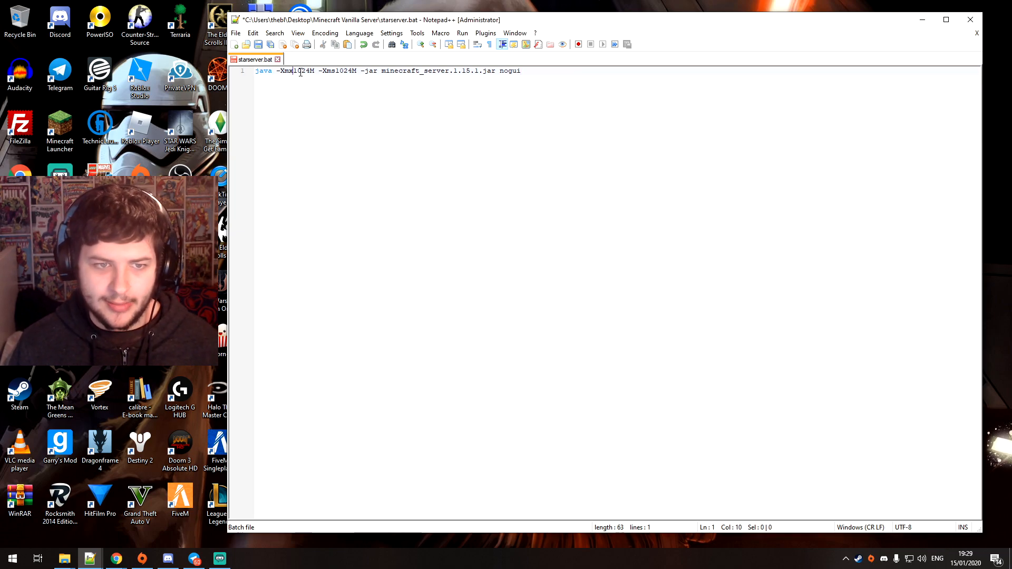
drag(361, 73, 374, 73)
click(386, 73)
drag(506, 70, 383, 70)
click(417, 71)
drag(495, 71, 384, 71)
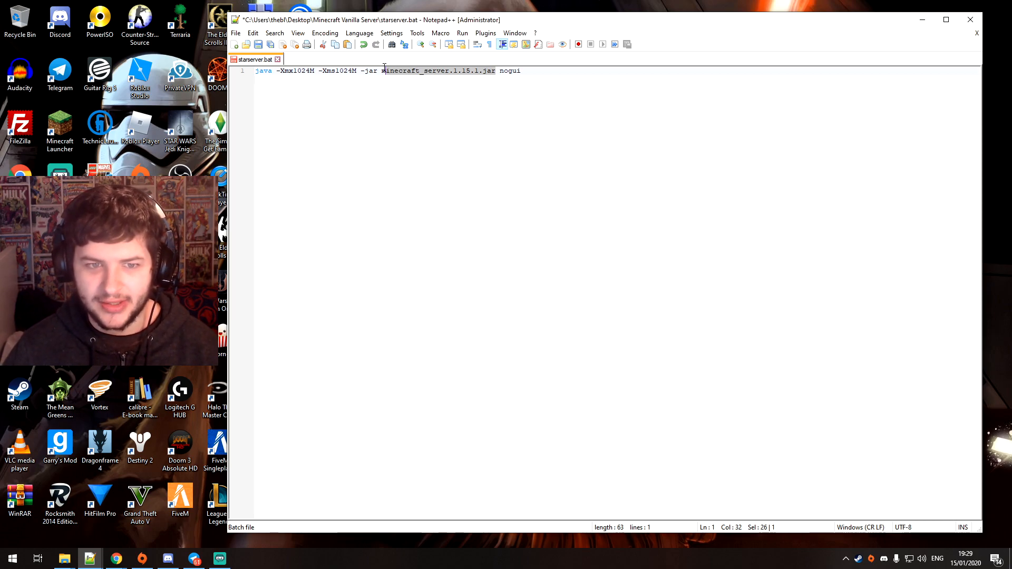
drag(536, 69, 501, 72)
click(258, 45)
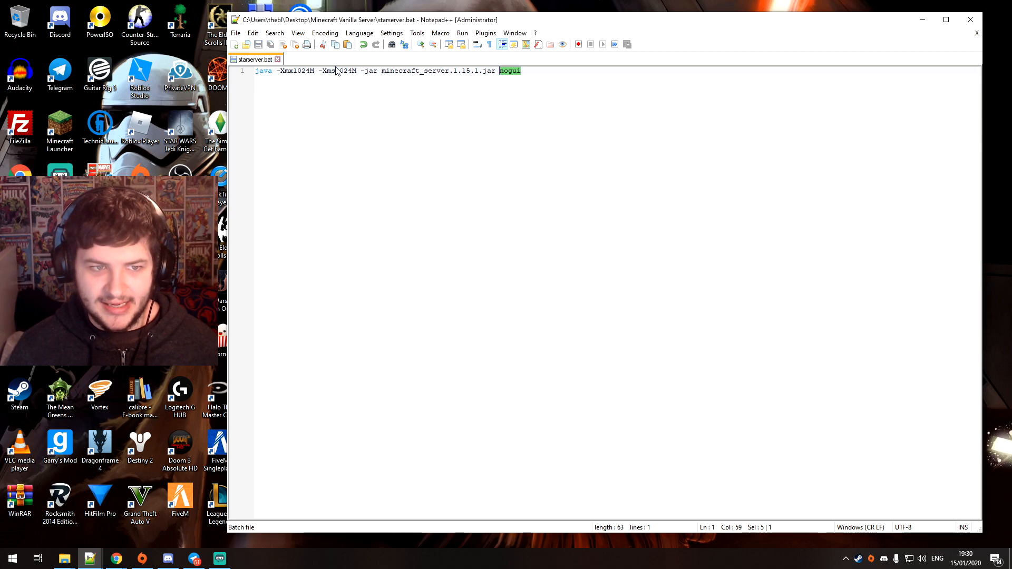
Copy the name minecraft_server.1.15.1 from the launch command, close the editor and rename server.jar to minecraft_server.1.15.1.jar
drag(383, 72, 480, 70)
right_click(481, 71)
click(490, 88)
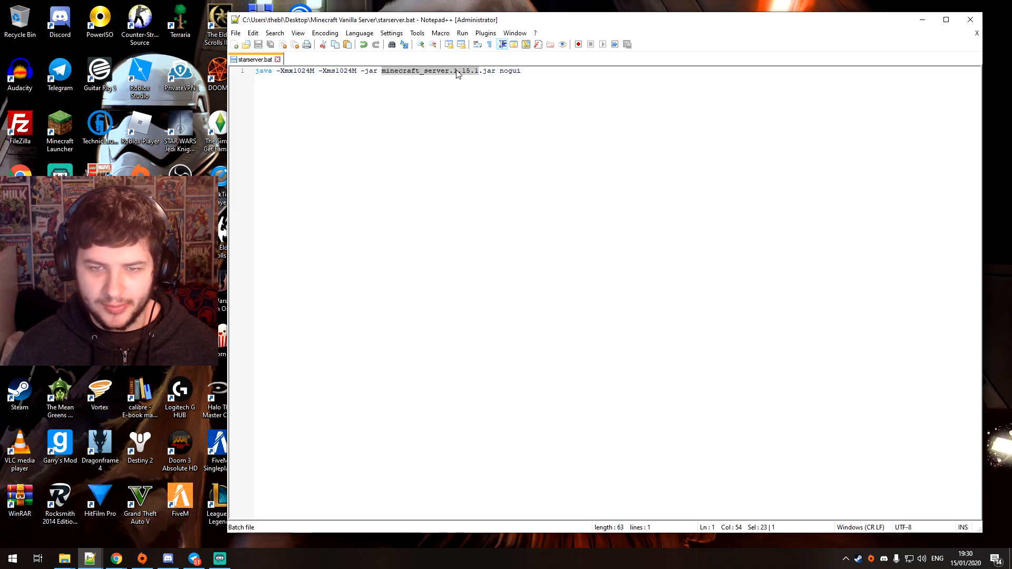
click(971, 19)
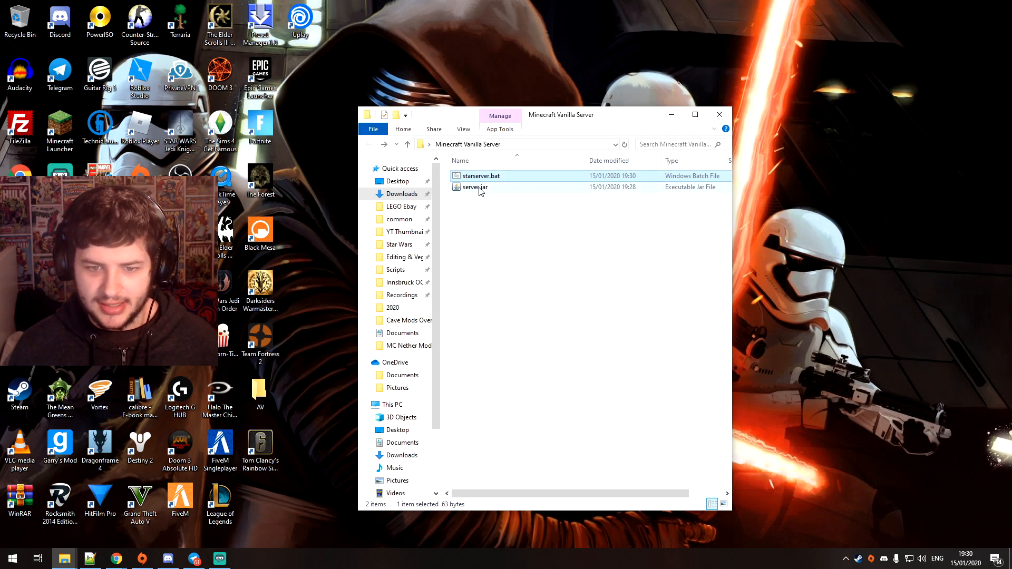
click(481, 188)
click(467, 189)
key(ctrl+v)
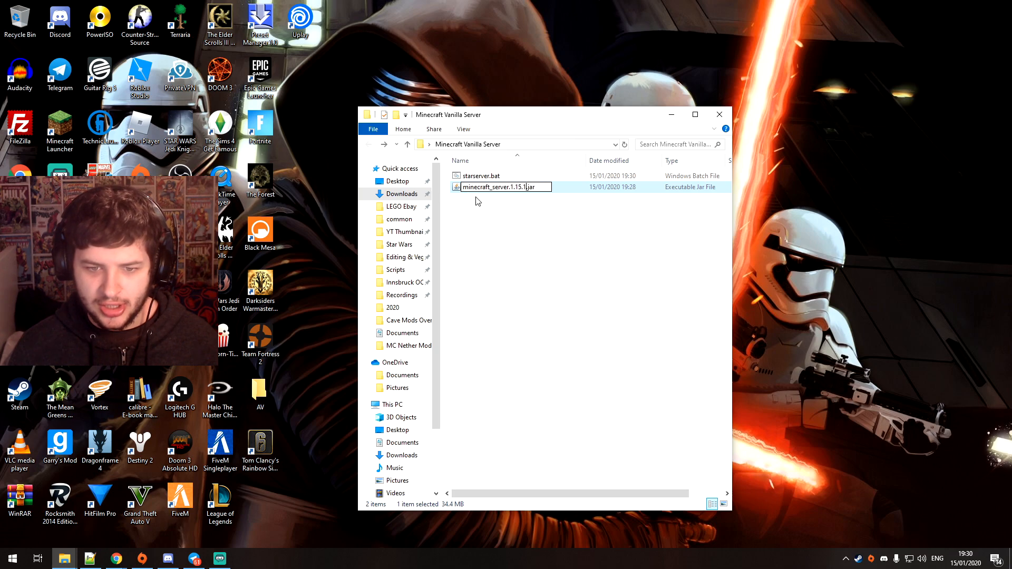
click(519, 207)
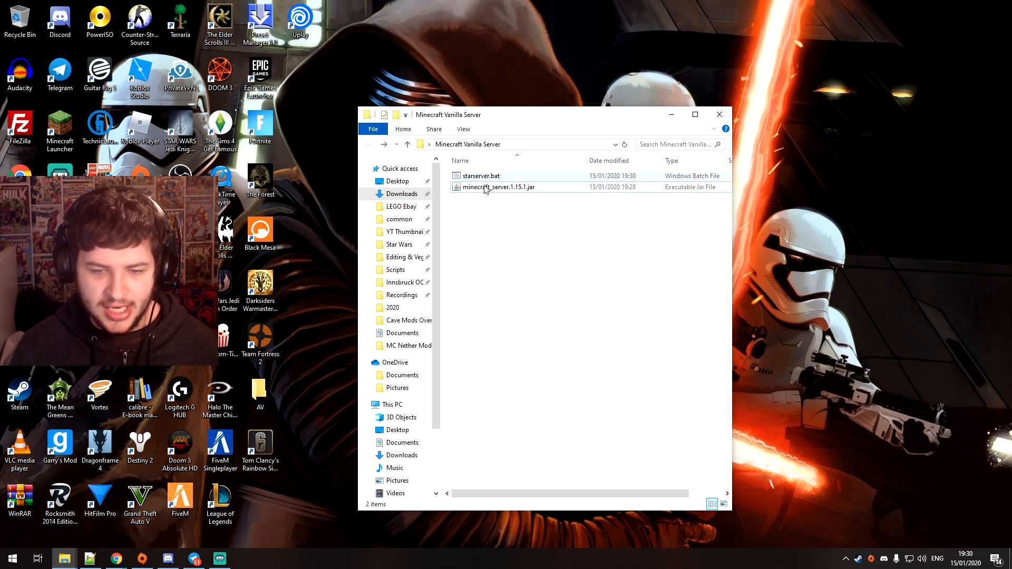
Run starserver.bat to generate the server files, and reposition the folder window on the desktop
right_click(472, 177)
click(490, 221)
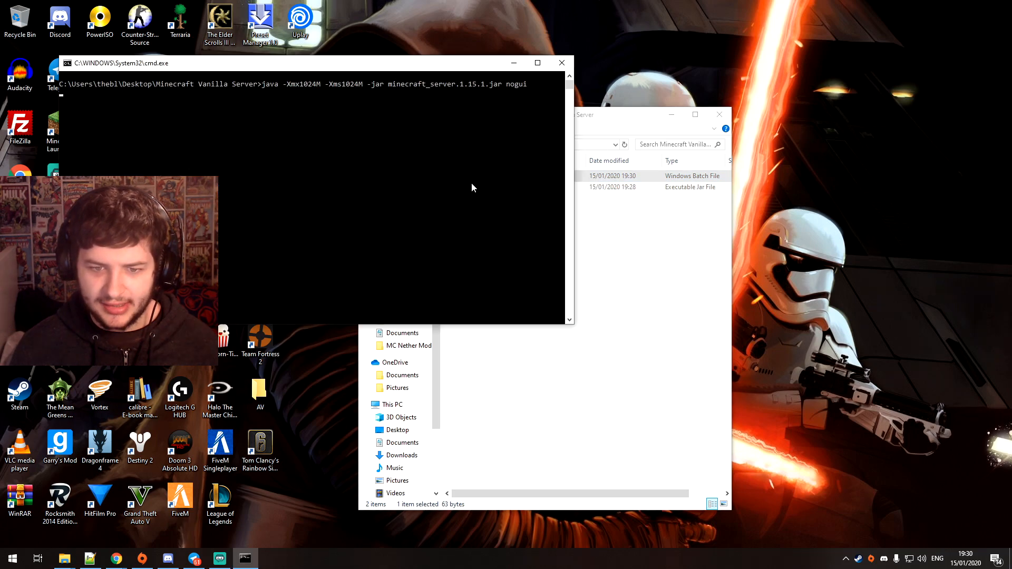
drag(505, 96, 654, 171)
drag(547, 120, 371, 96)
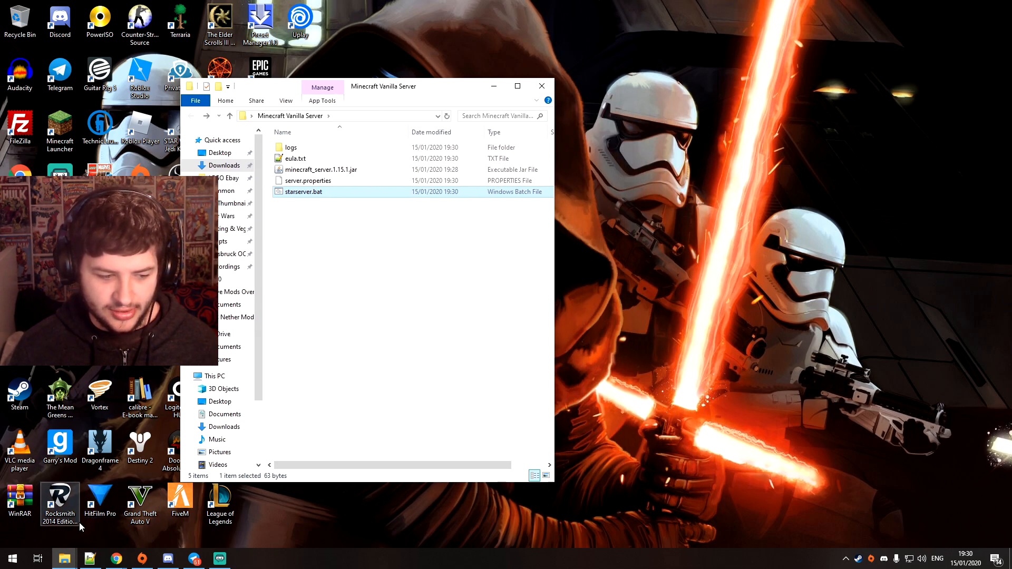
click(420, 399)
drag(359, 94, 473, 77)
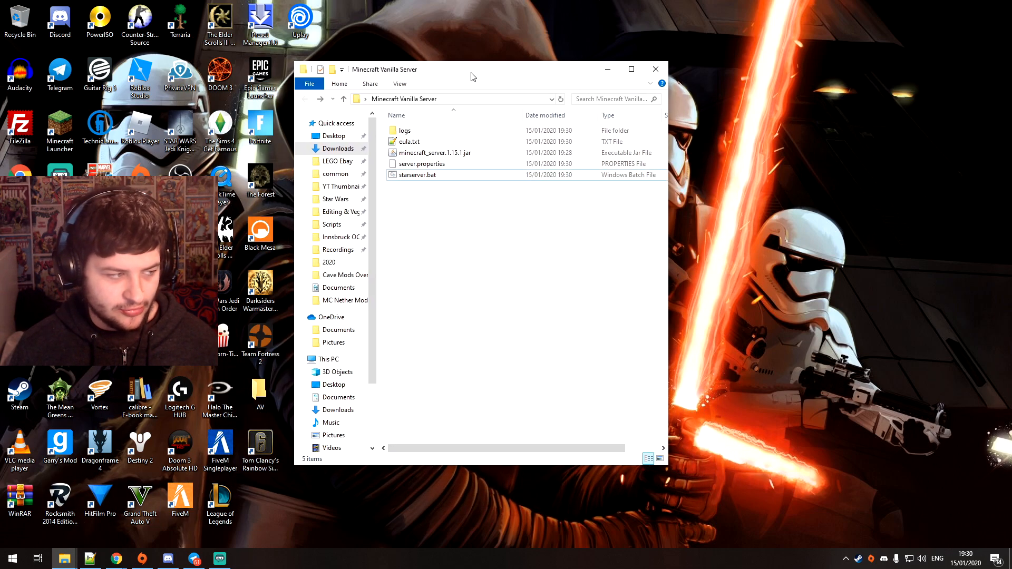
drag(473, 213, 379, 122)
click(452, 233)
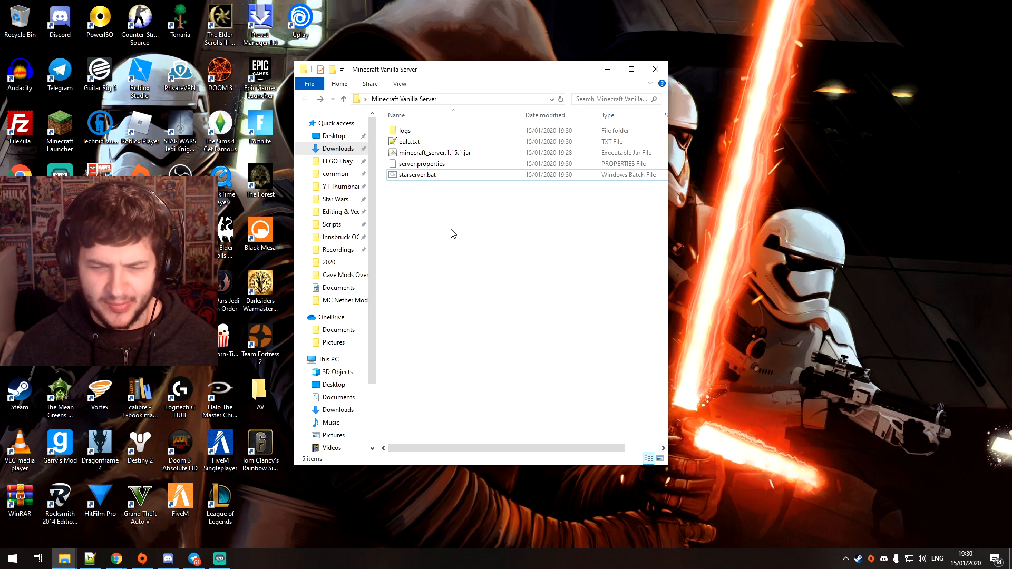
Accept the EULA by setting eula to true in eula.txt, save the file and close it
right_click(408, 143)
click(429, 162)
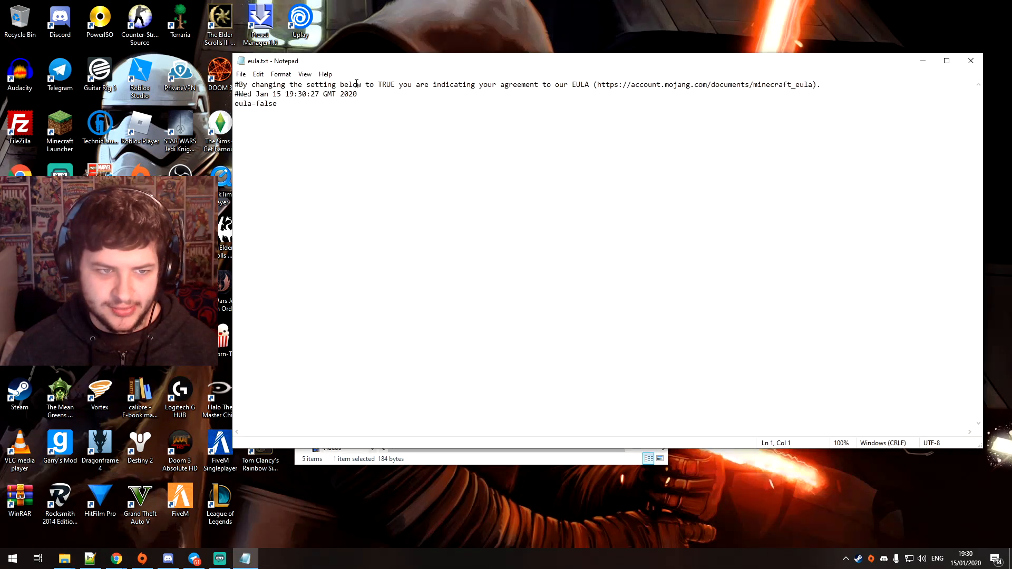
drag(368, 74, 399, 103)
double_click(310, 135)
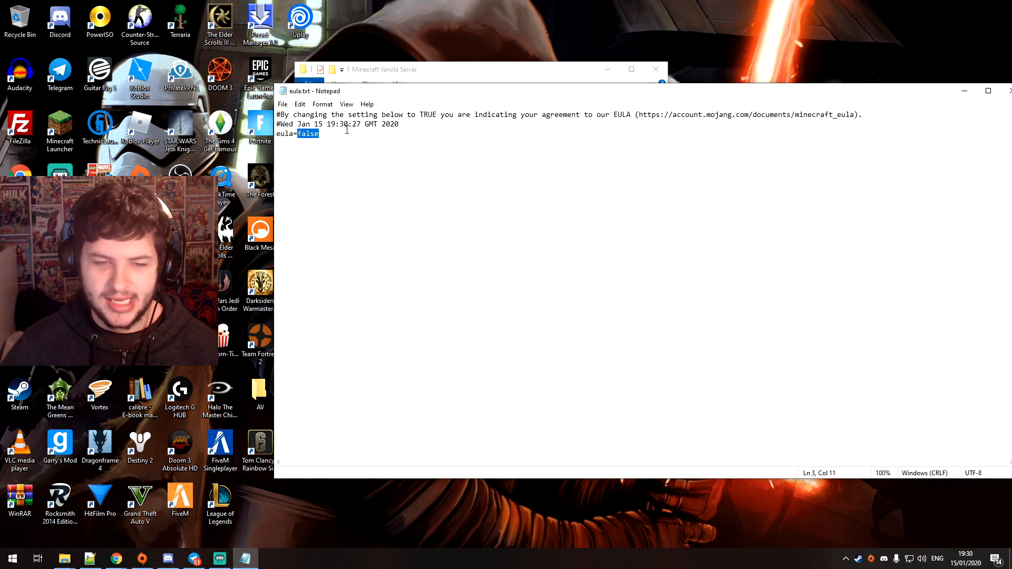
text(true)
click(283, 104)
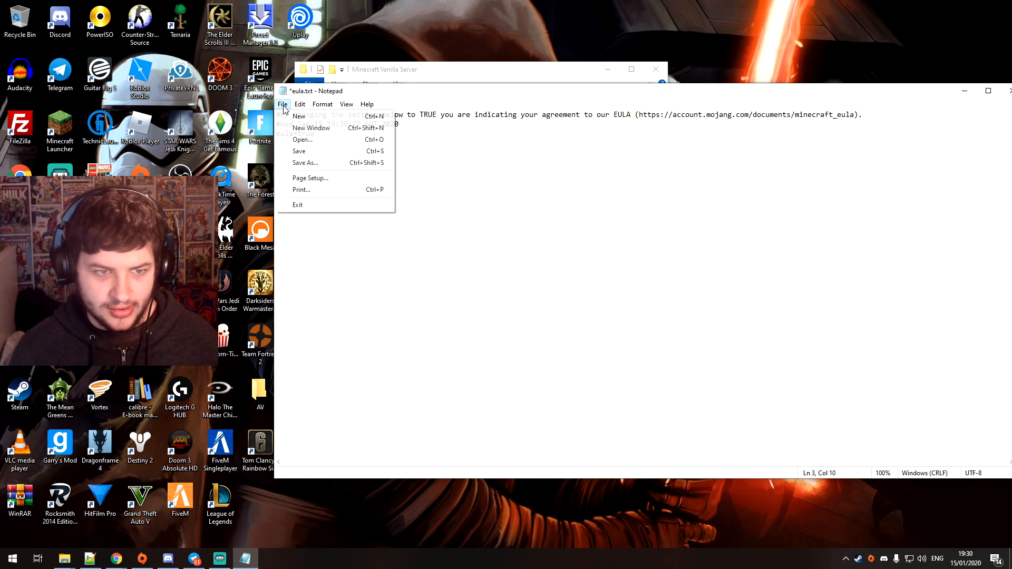
click(299, 151)
click(1008, 91)
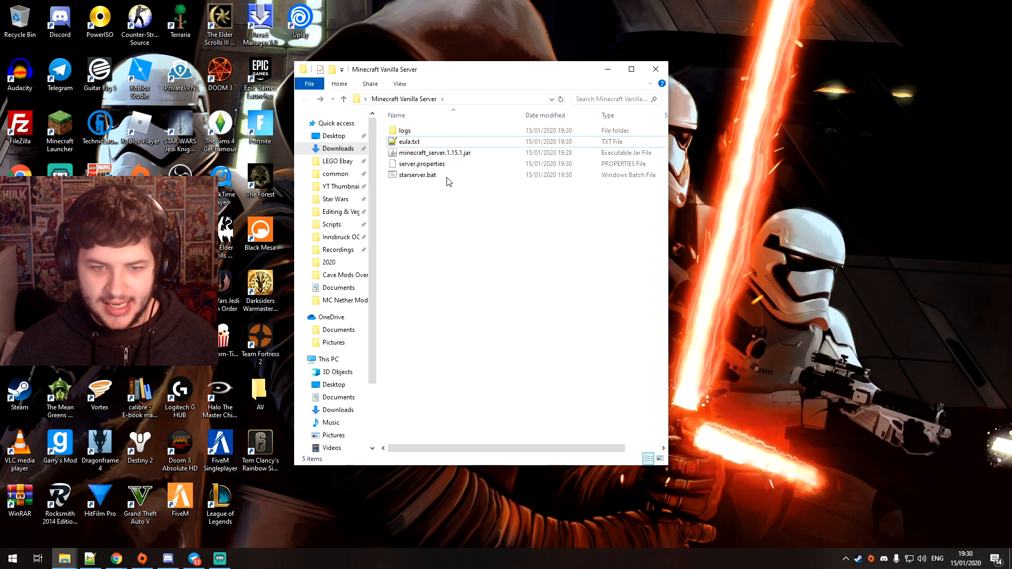
Open server.properties from the server folder in Notepad++ and move its window so the whole file is visible
right_click(416, 177)
click(404, 198)
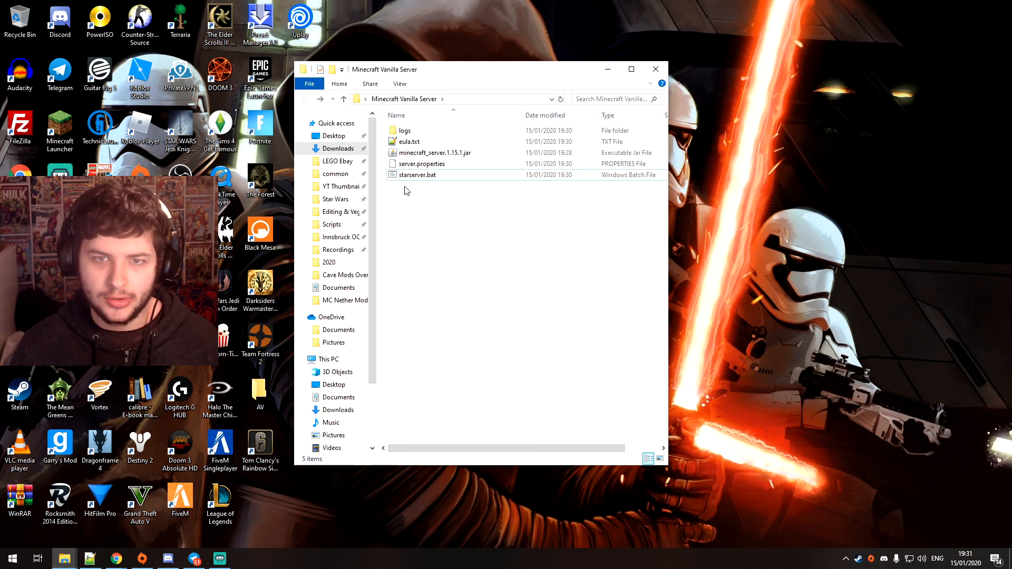
right_click(418, 165)
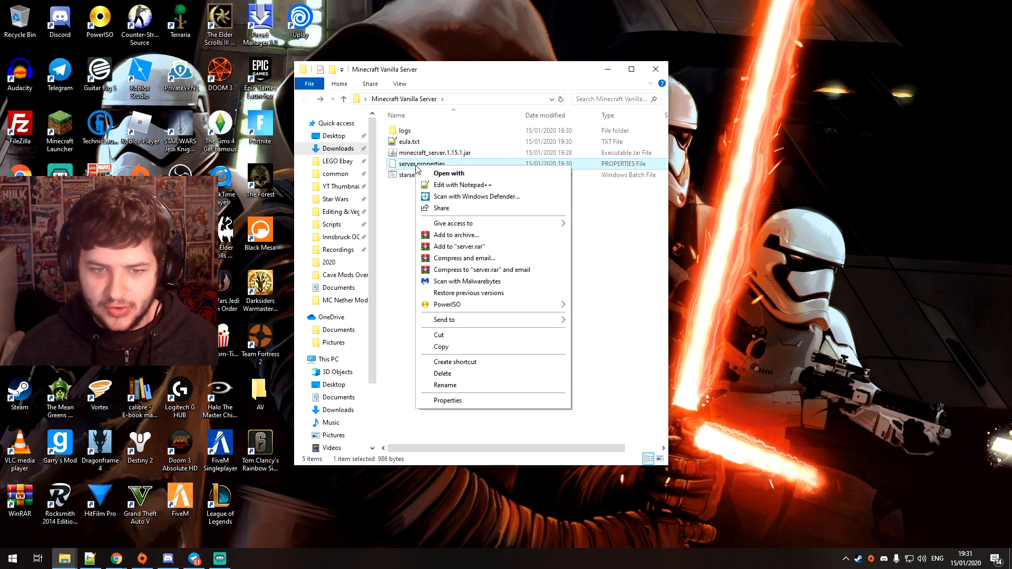
click(459, 186)
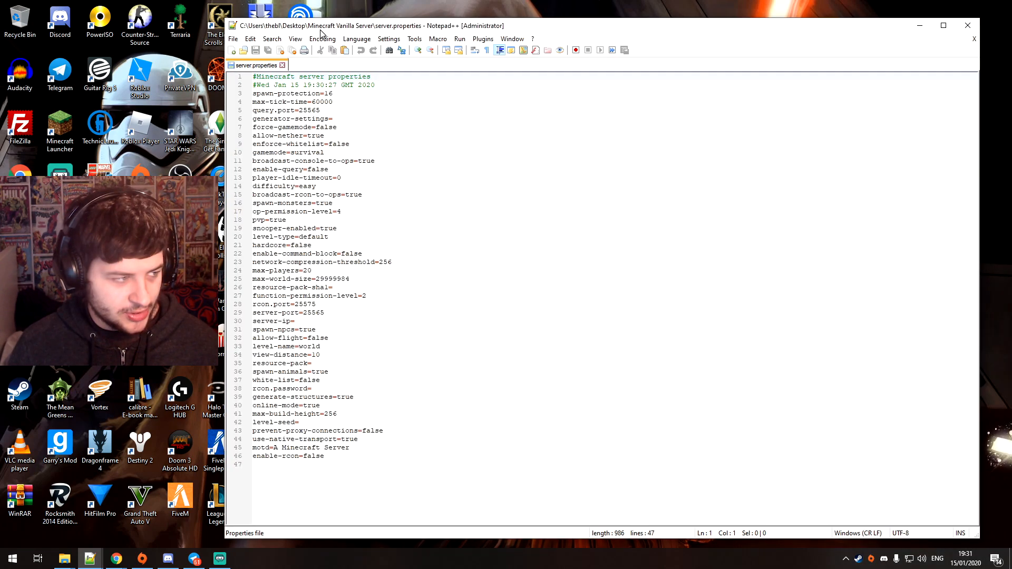
drag(321, 32, 325, 27)
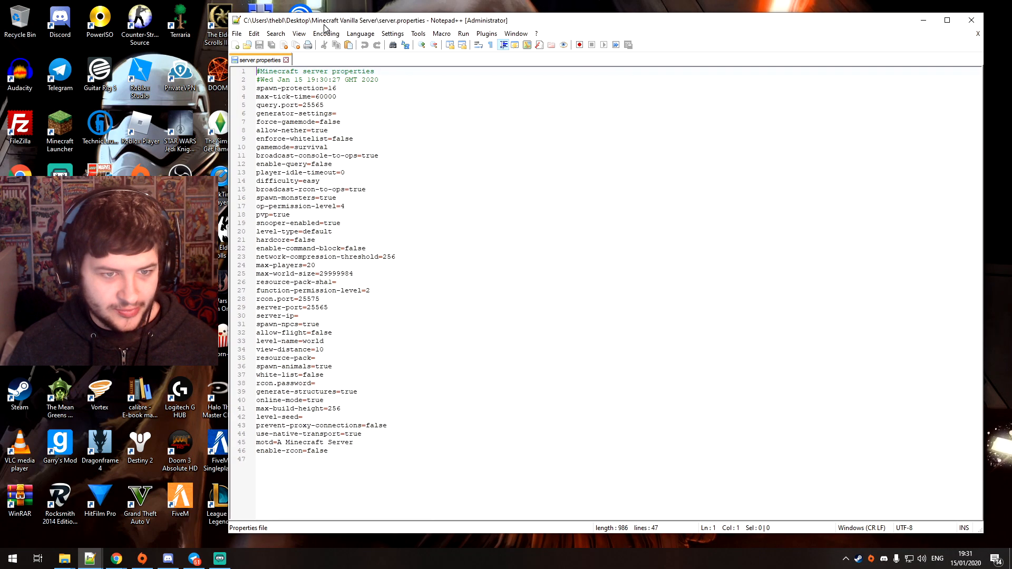
Review the spawn-protection, query.port and generator-settings entries in server.properties
click(323, 105)
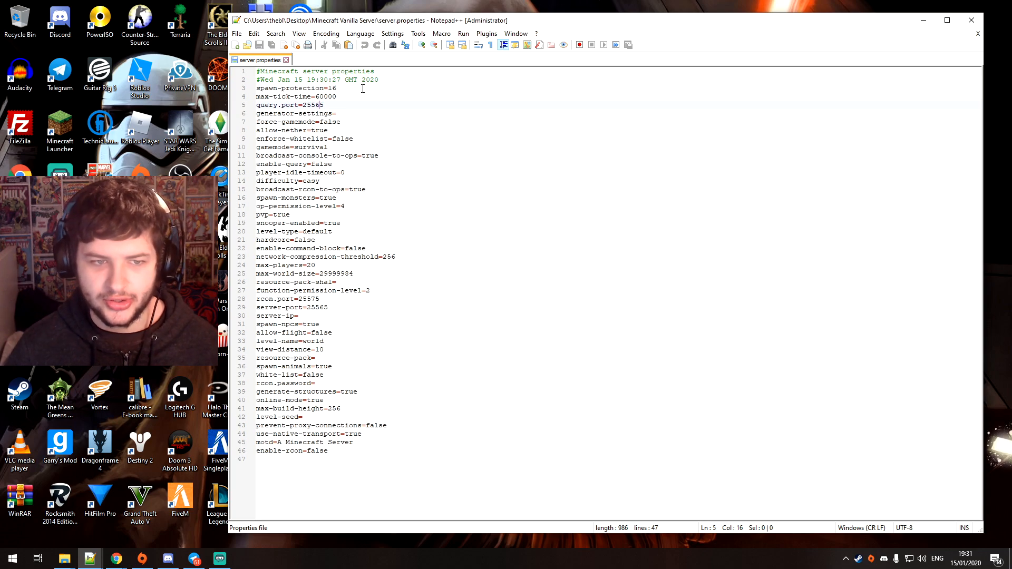
right_click(363, 88)
drag(337, 88, 335, 88)
click(335, 88)
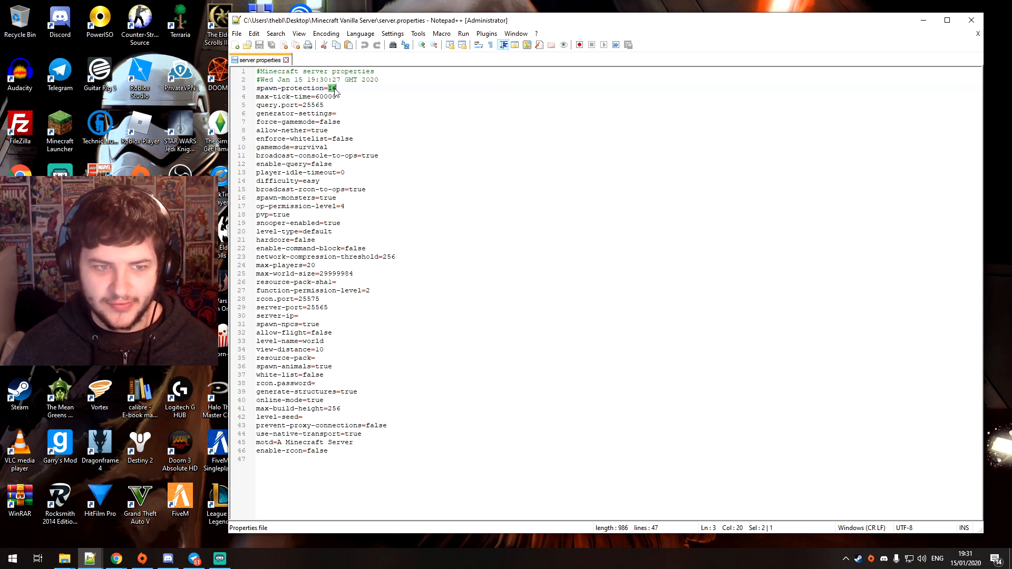
drag(302, 106, 325, 106)
click(325, 107)
click(344, 113)
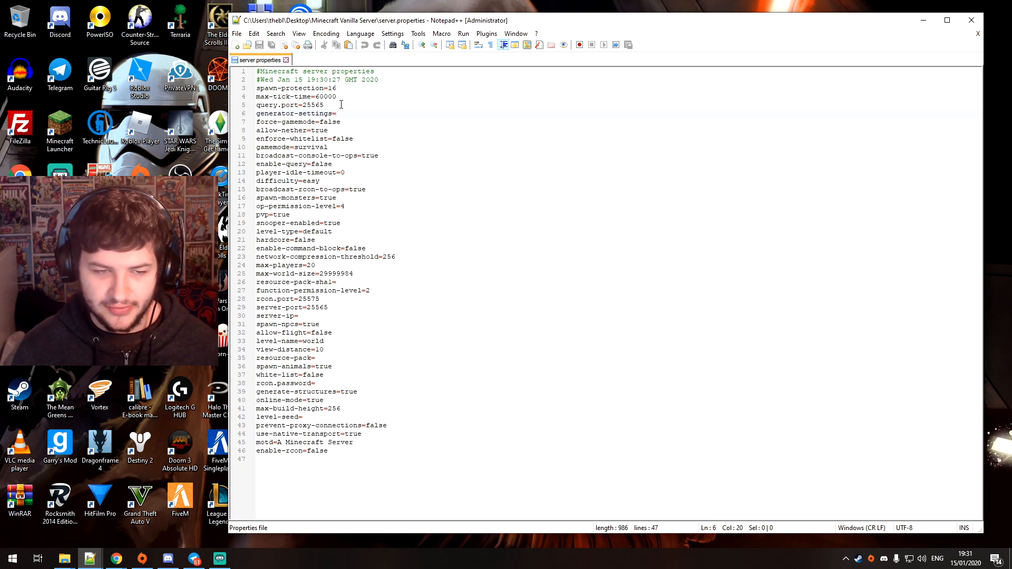
Examine the force-gamemode, allow-nether, gamemode and enforce-whitelist settings
double_click(330, 122)
click(351, 121)
double_click(319, 131)
click(354, 131)
drag(288, 111, 314, 179)
click(312, 150)
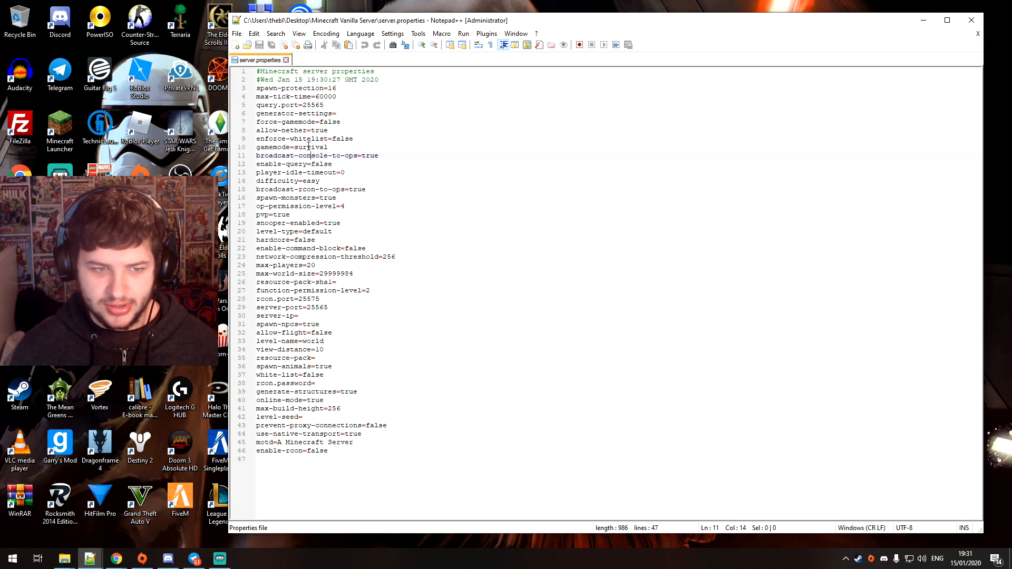
mouse_move(292, 147)
mouse_down()
mouse_move(335, 149)
mouse_move(295, 147)
mouse_up()
click(317, 148)
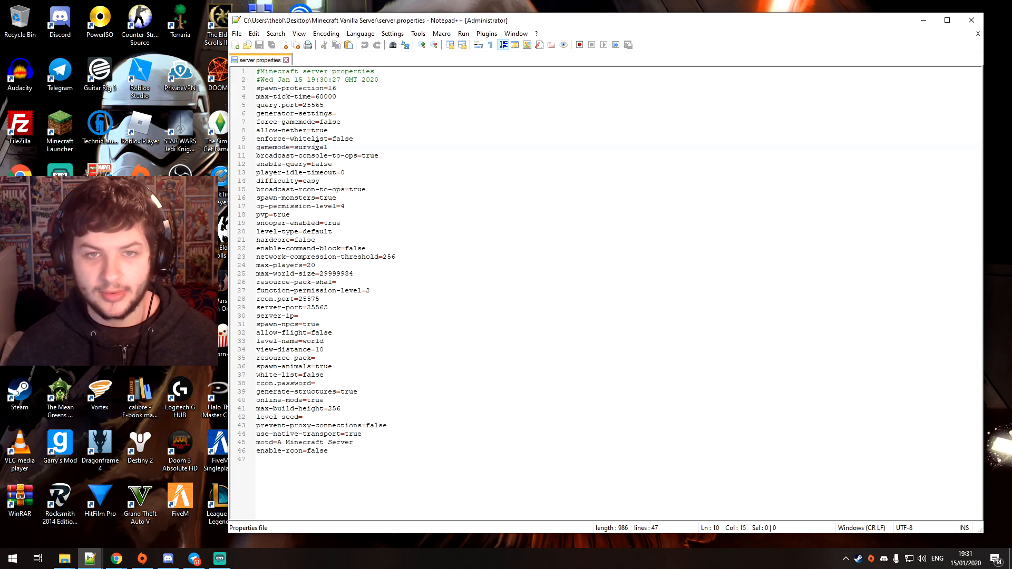
drag(354, 139, 332, 139)
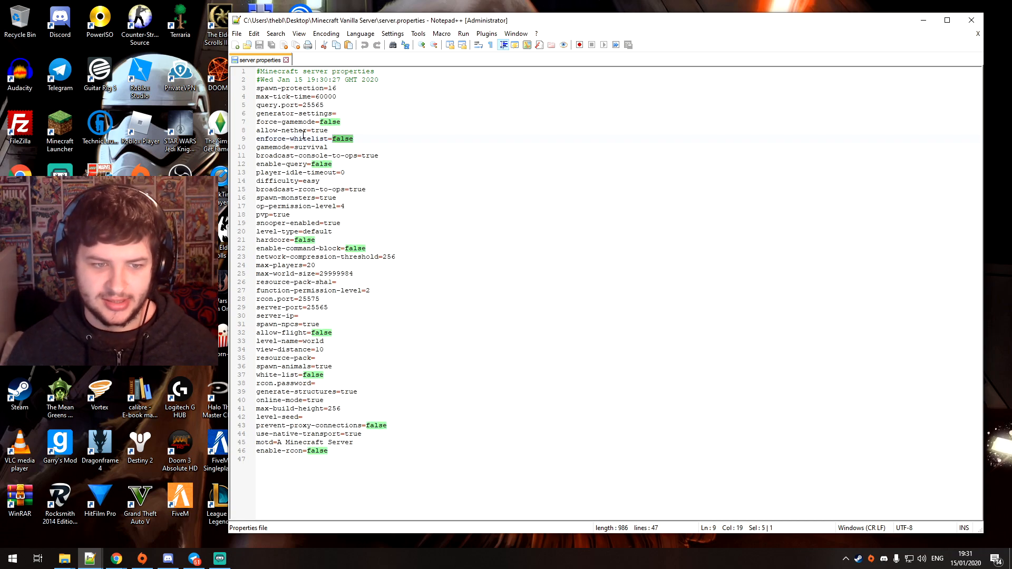
Set the difficulty to normal in server.properties and save the file
drag(286, 142, 302, 181)
text(normal)
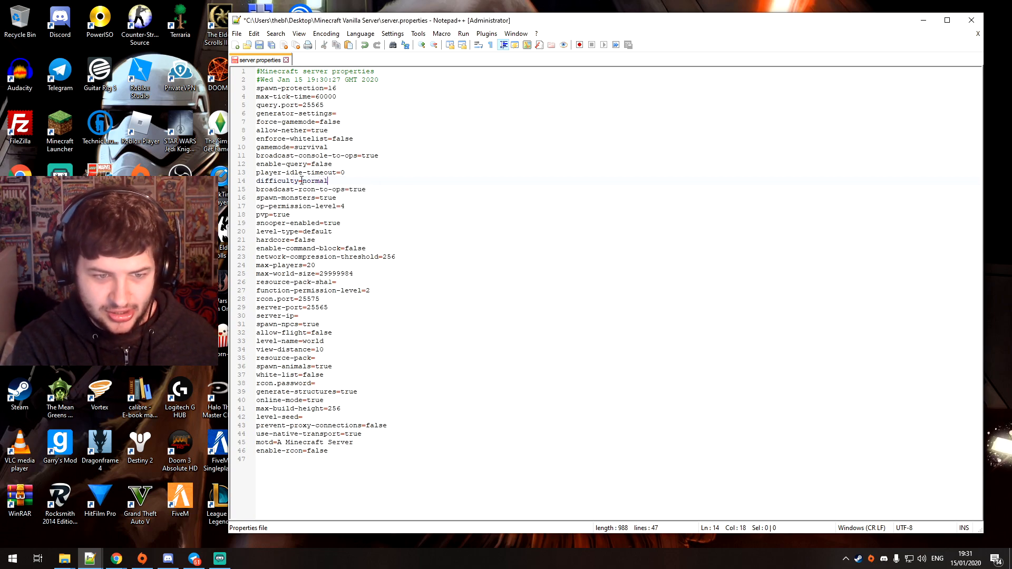
click(317, 181)
key(ctrl+s)
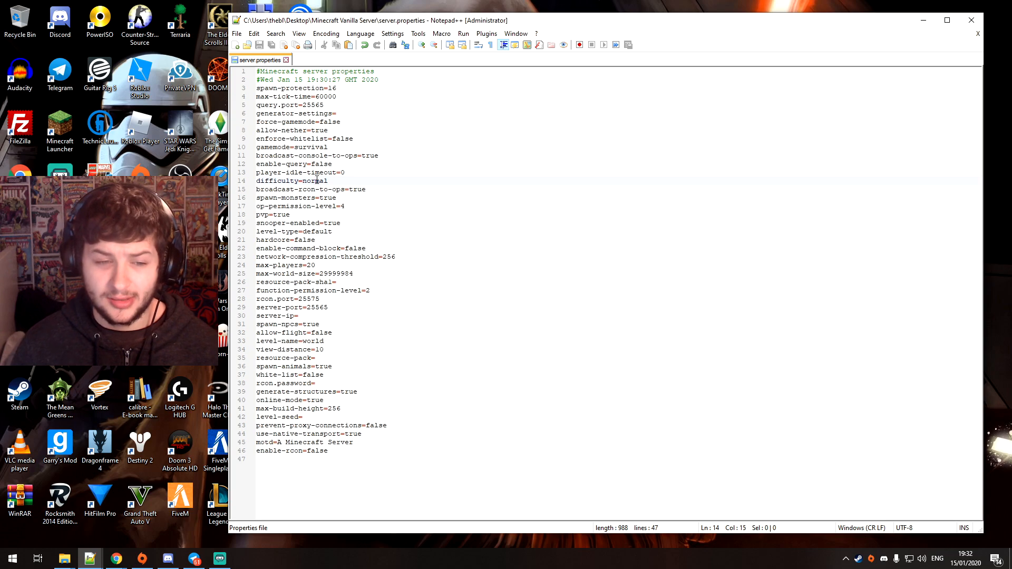
Review the spawn-monsters, op-permission-level, pvp, level-type, hardcore and enable-command-block settings
drag(339, 198, 255, 198)
click(295, 200)
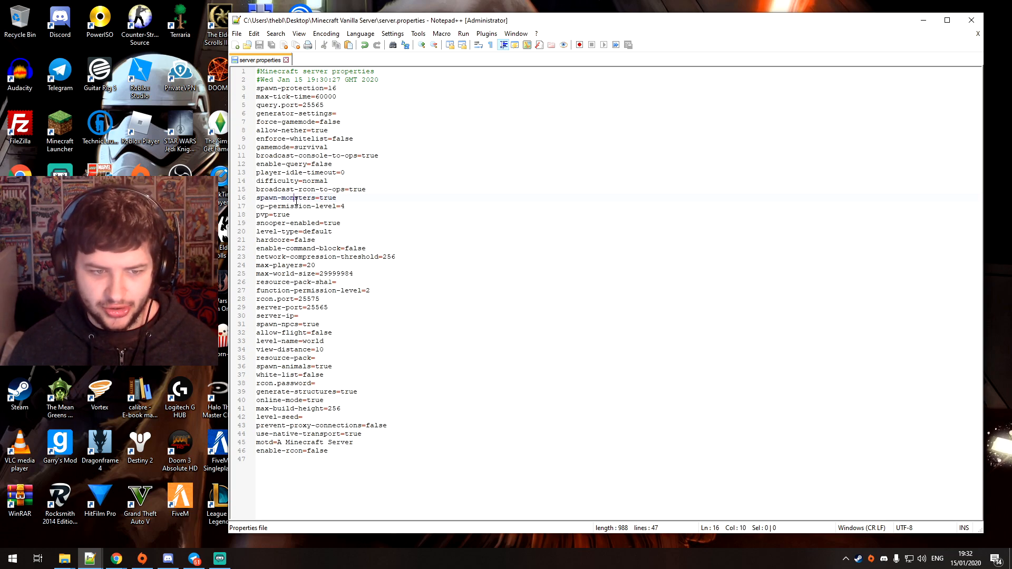
drag(360, 202, 254, 207)
click(320, 210)
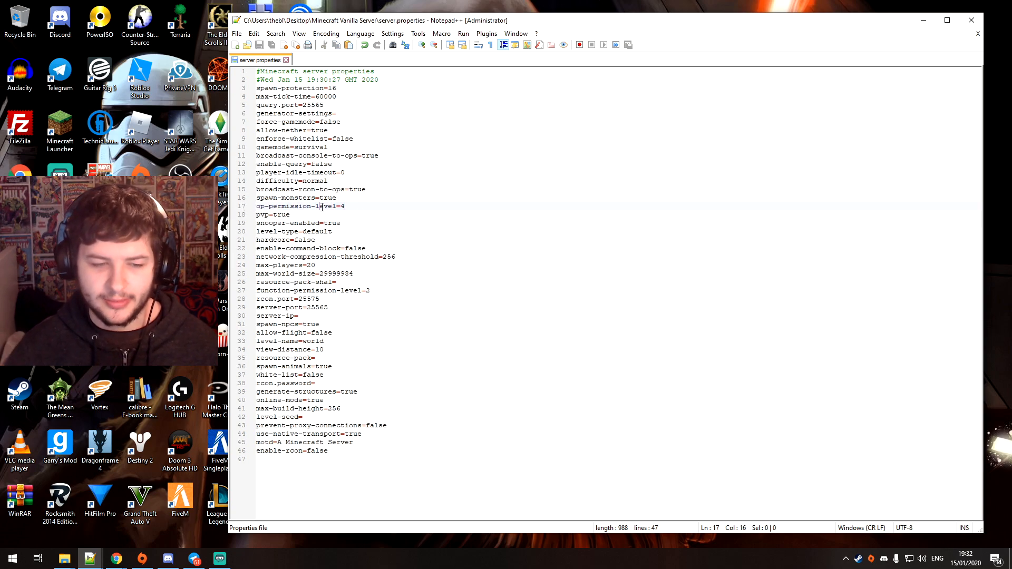
drag(293, 216, 251, 217)
drag(334, 231, 266, 226)
click(270, 229)
double_click(298, 240)
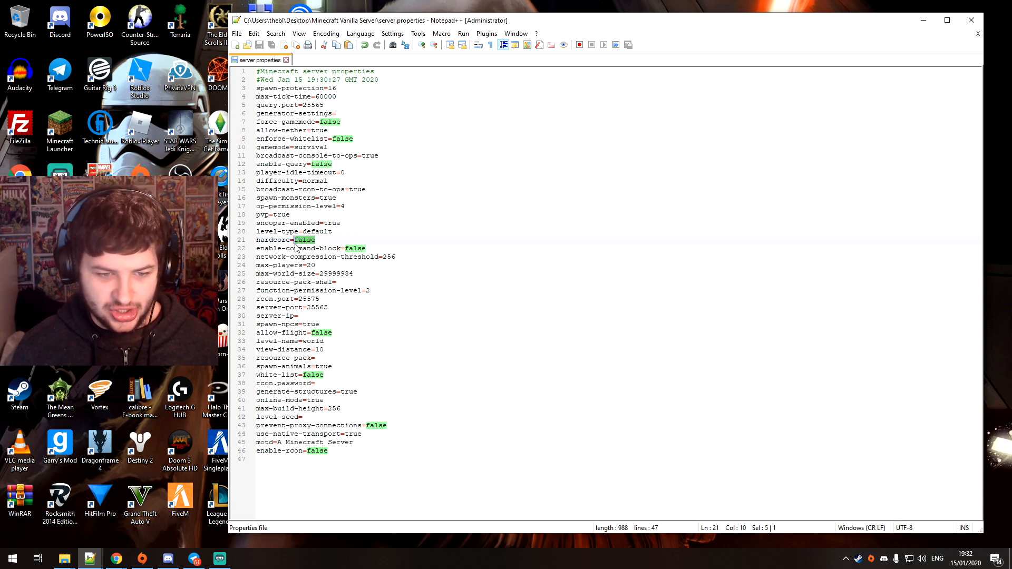
double_click(352, 249)
click(347, 248)
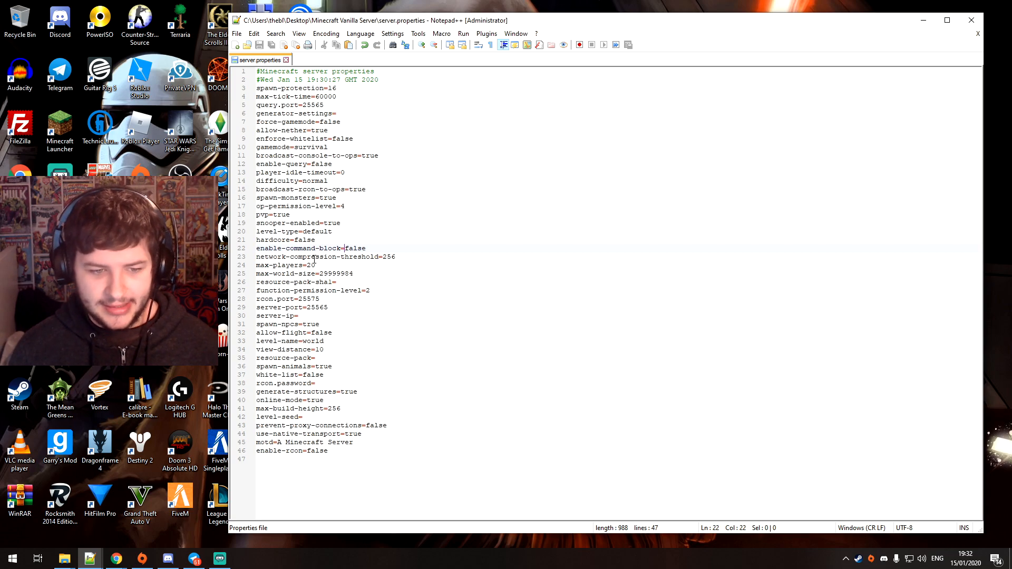
Check the max-players and max-world-size limits of the server
double_click(309, 264)
drag(361, 274, 277, 273)
click(300, 275)
drag(355, 274, 323, 266)
click(294, 275)
click(309, 268)
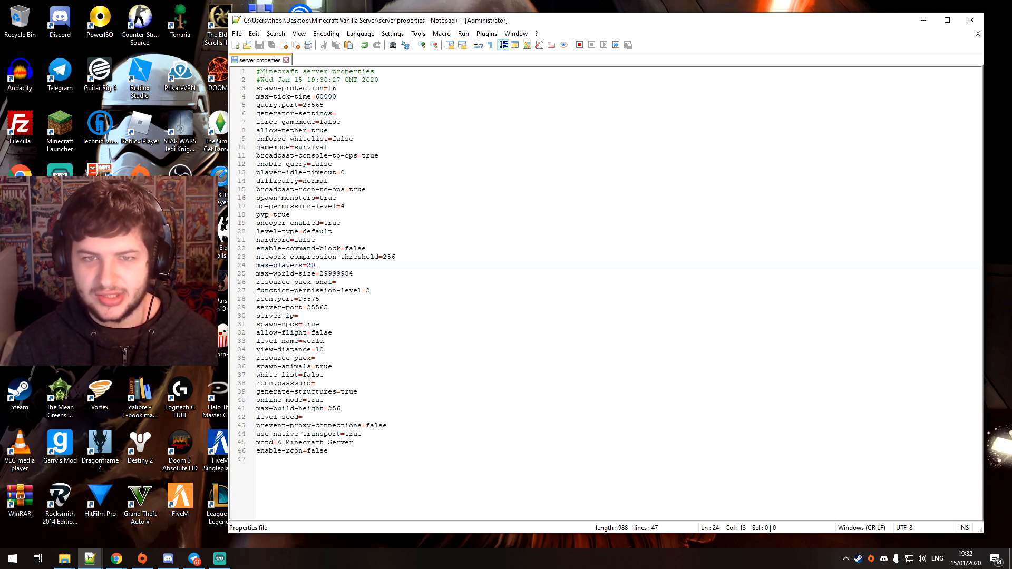
drag(314, 264, 307, 266)
click(319, 267)
click(311, 265)
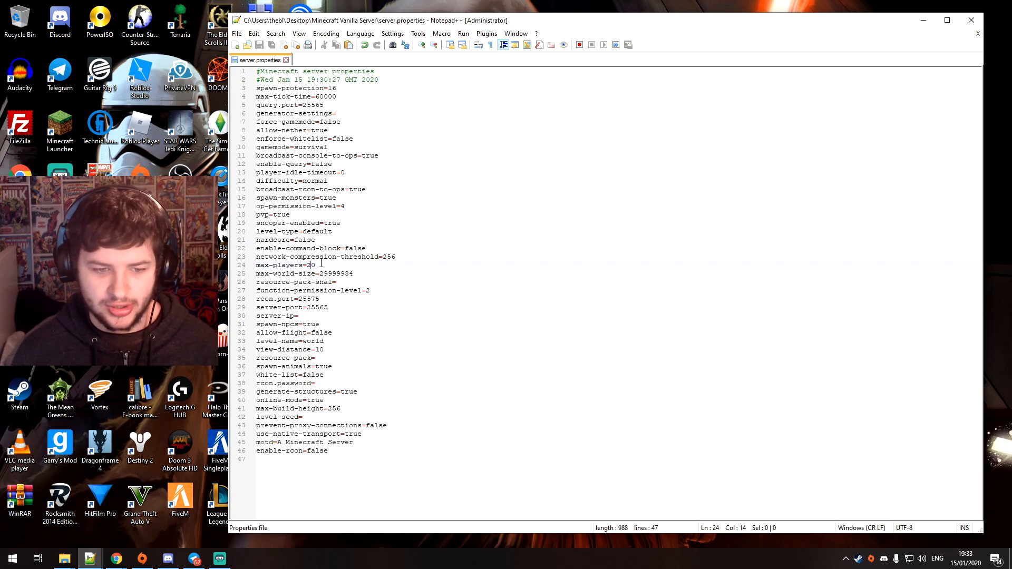
Examine the server-port, server-ip and allow-flight entries
drag(348, 308, 247, 305)
click(288, 307)
drag(332, 307, 253, 305)
click(310, 315)
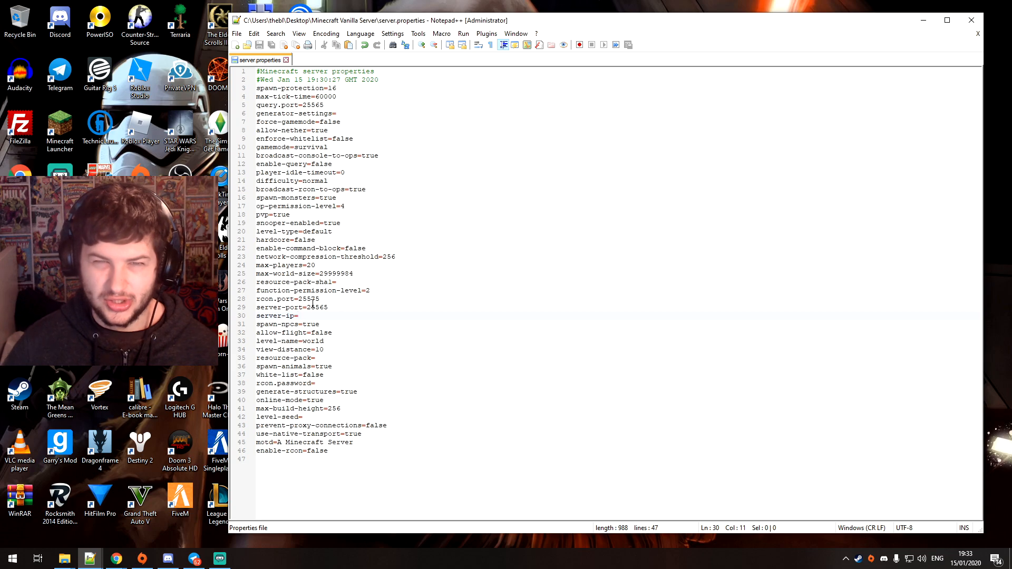
drag(276, 324, 311, 335)
click(336, 335)
triple_click(314, 336)
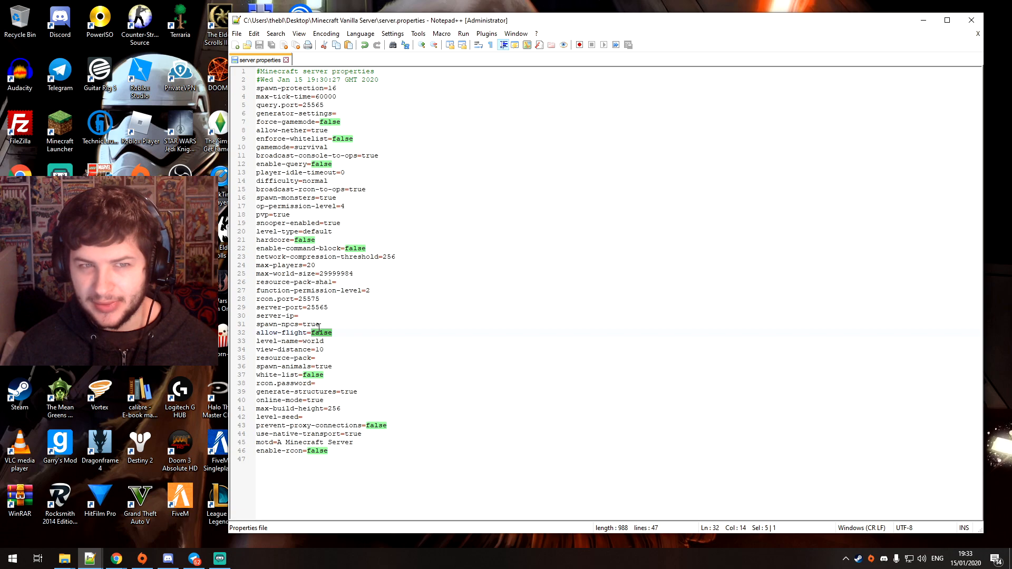
drag(333, 333, 244, 333)
click(290, 332)
click(295, 332)
click(333, 333)
drag(323, 334, 257, 334)
click(305, 335)
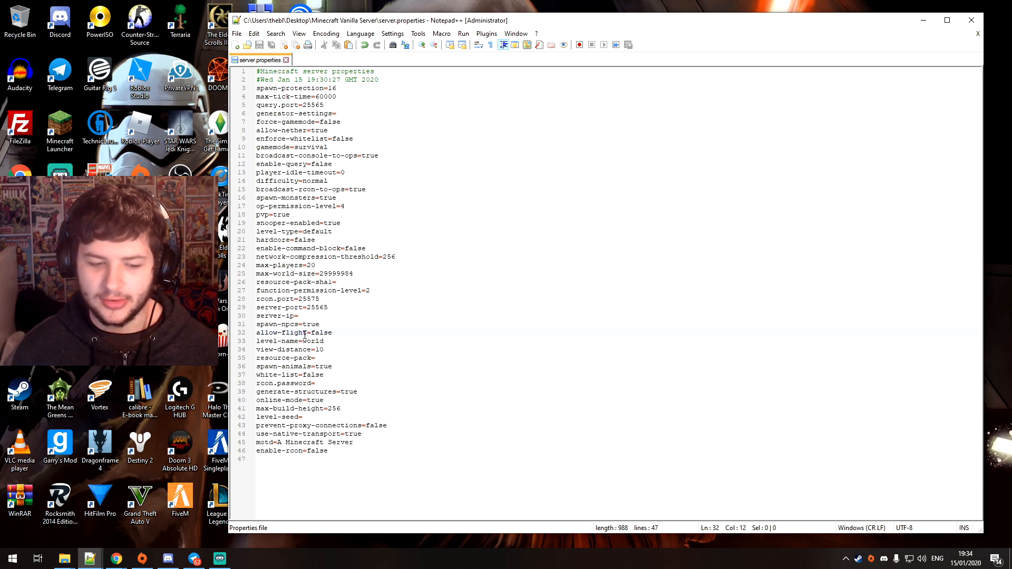
Review the level-name and view-distance settings of the world
double_click(312, 341)
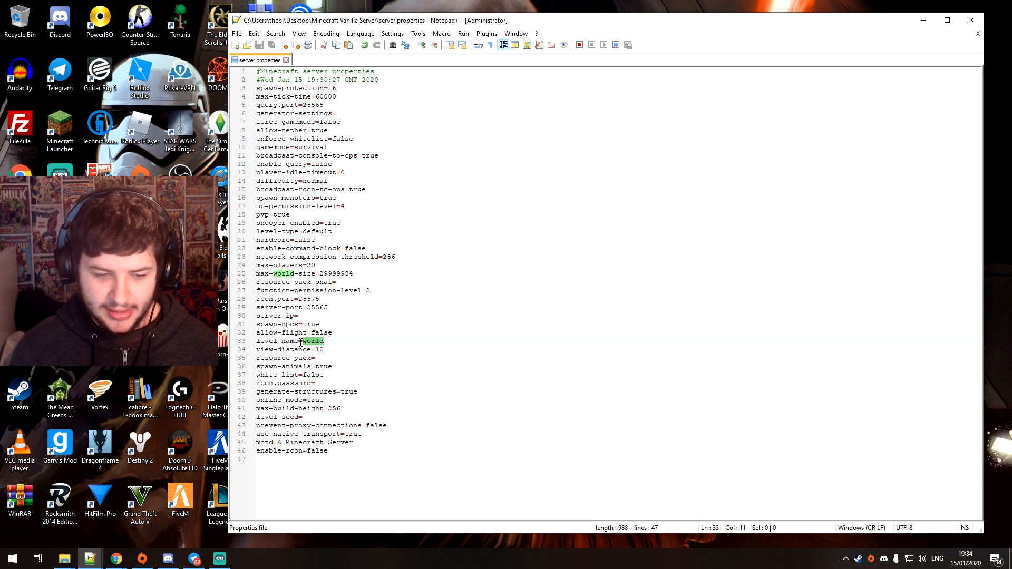
triple_click(311, 342)
click(312, 342)
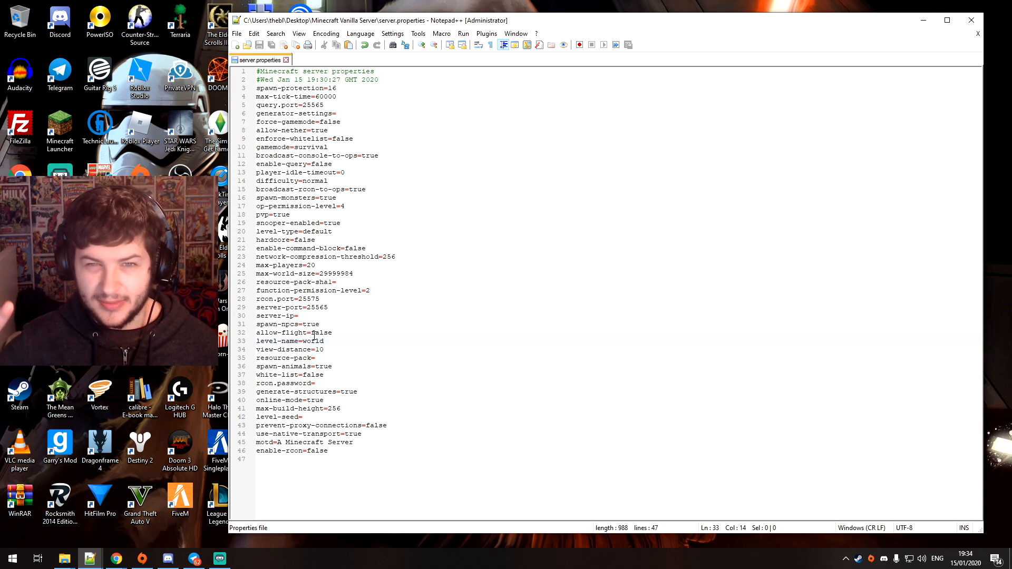
double_click(318, 342)
click(328, 342)
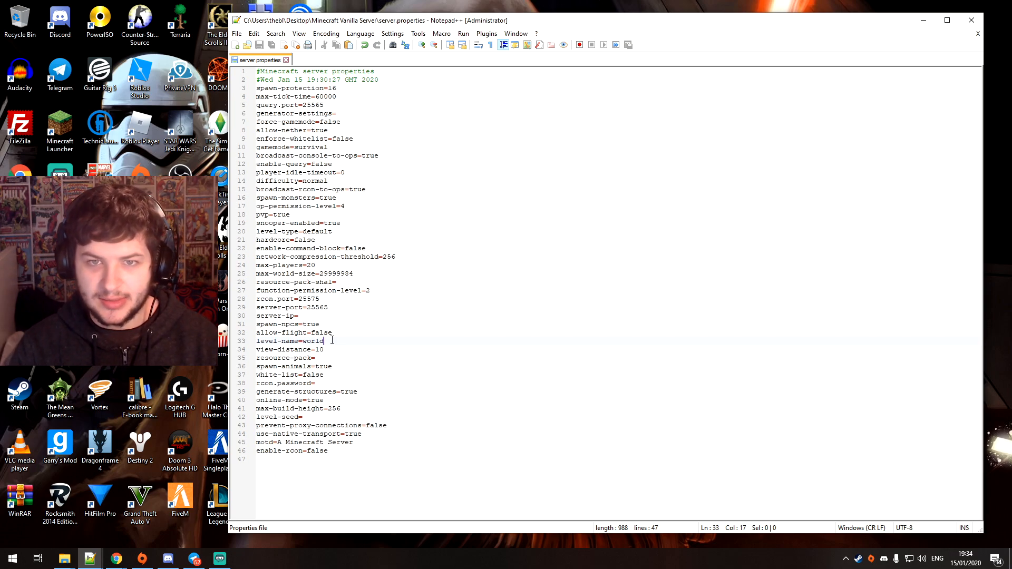
drag(326, 349, 257, 349)
click(278, 352)
drag(338, 350, 257, 350)
click(289, 351)
Compare the resource-pack and resource-pack-sha1 entries used for a server resource pack
drag(317, 359, 250, 358)
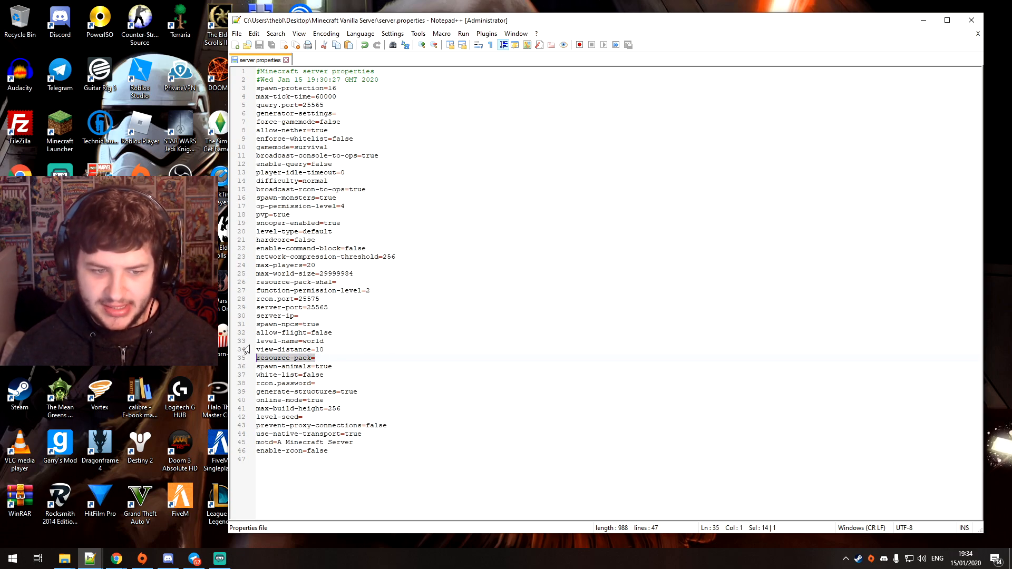
drag(337, 282, 248, 284)
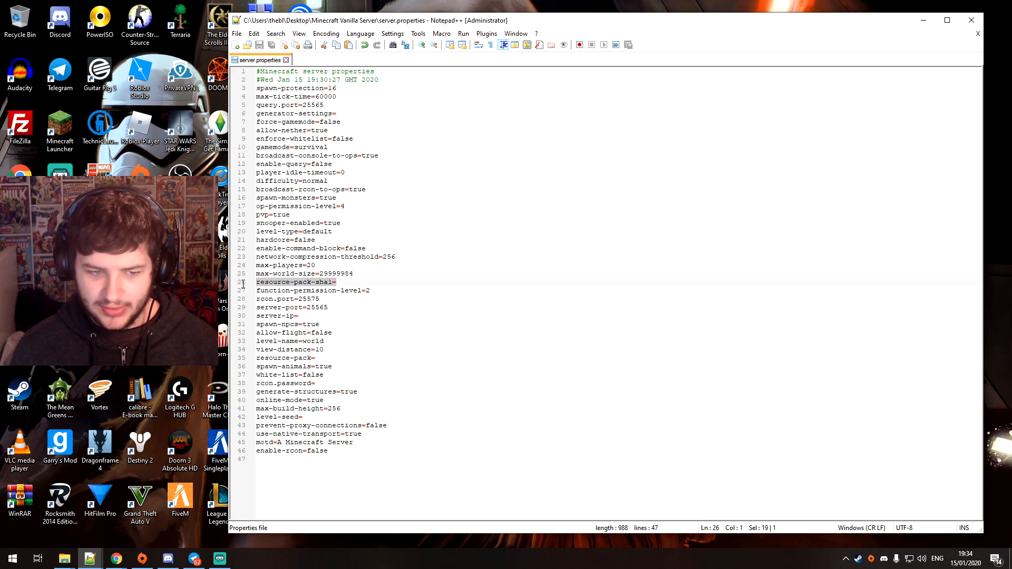
click(338, 282)
drag(319, 357, 259, 360)
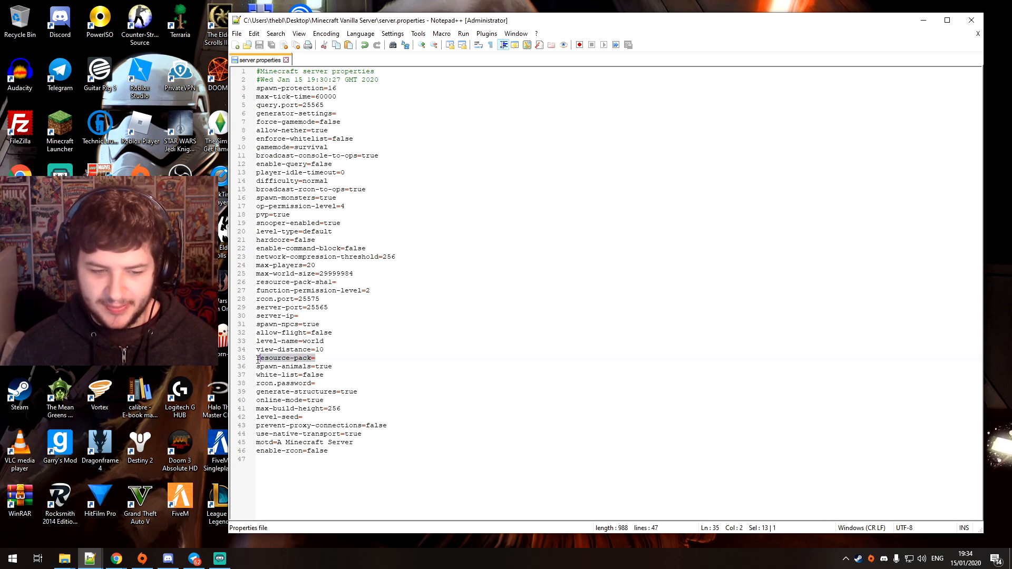
click(335, 361)
drag(321, 358, 246, 356)
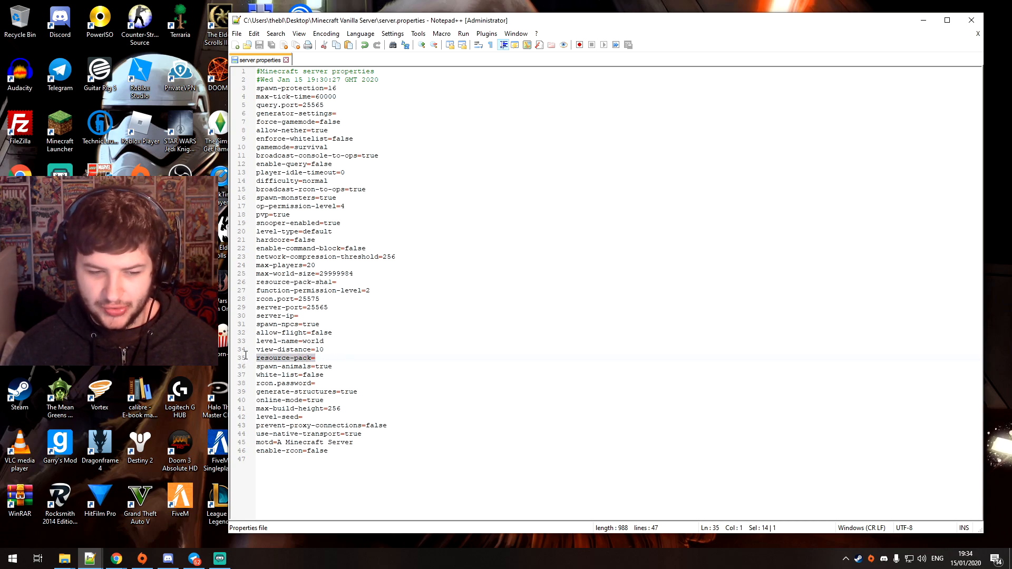
click(329, 348)
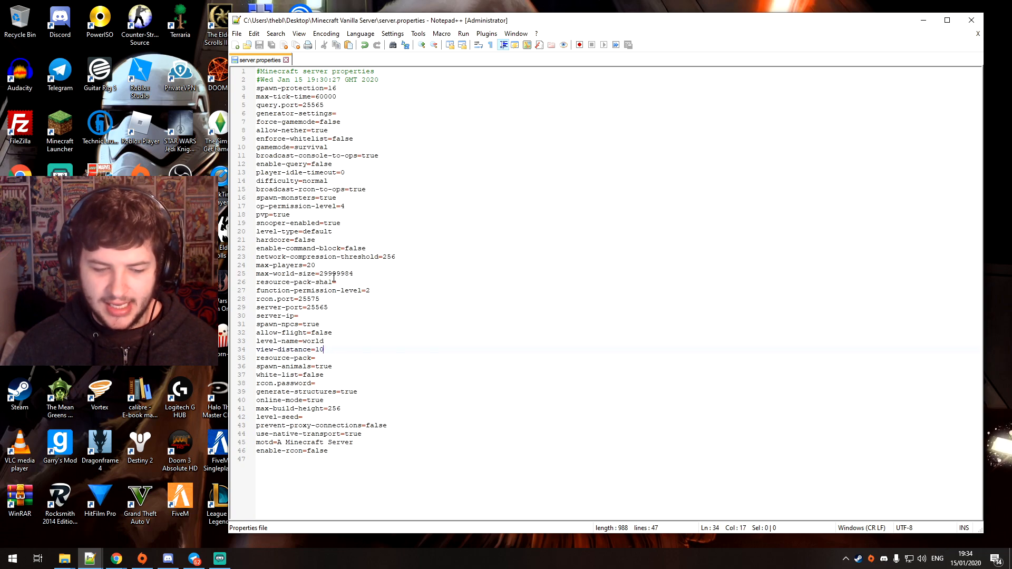
drag(336, 283, 258, 284)
click(318, 300)
drag(341, 359, 236, 358)
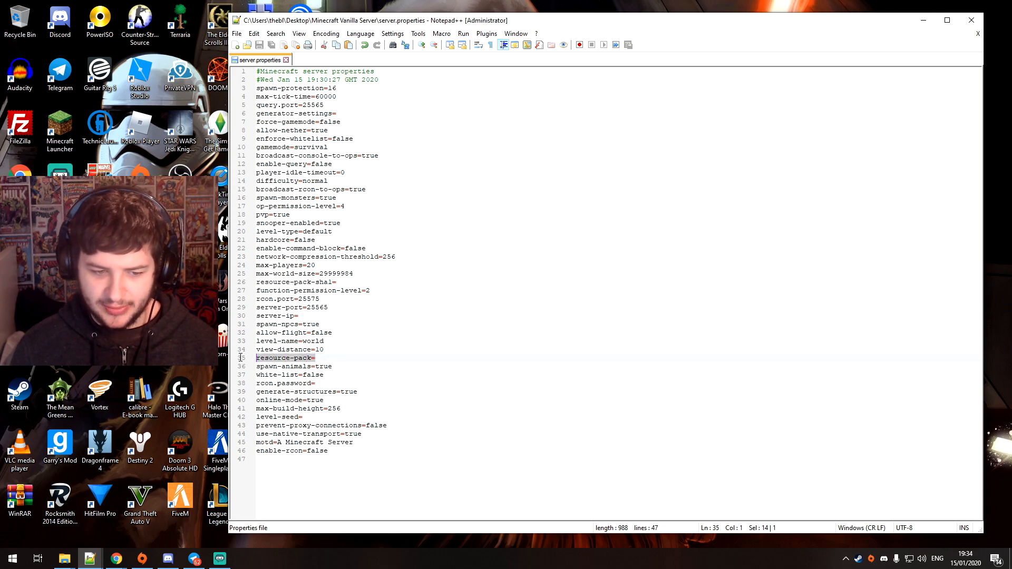
click(314, 358)
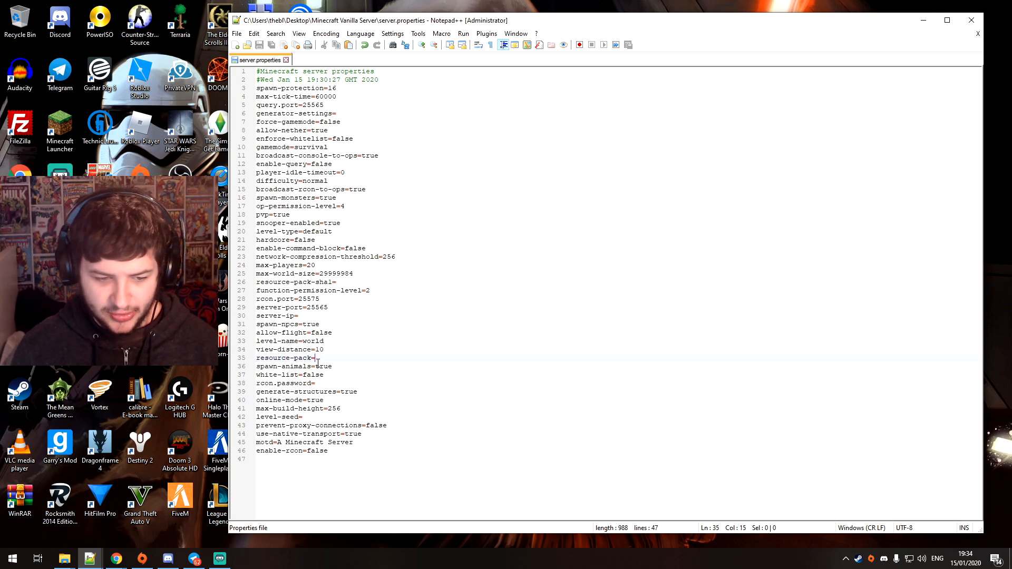
Review the spawn-animals, white-list and rcon.password entries in server.properties
double_click(324, 367)
drag(304, 375, 315, 376)
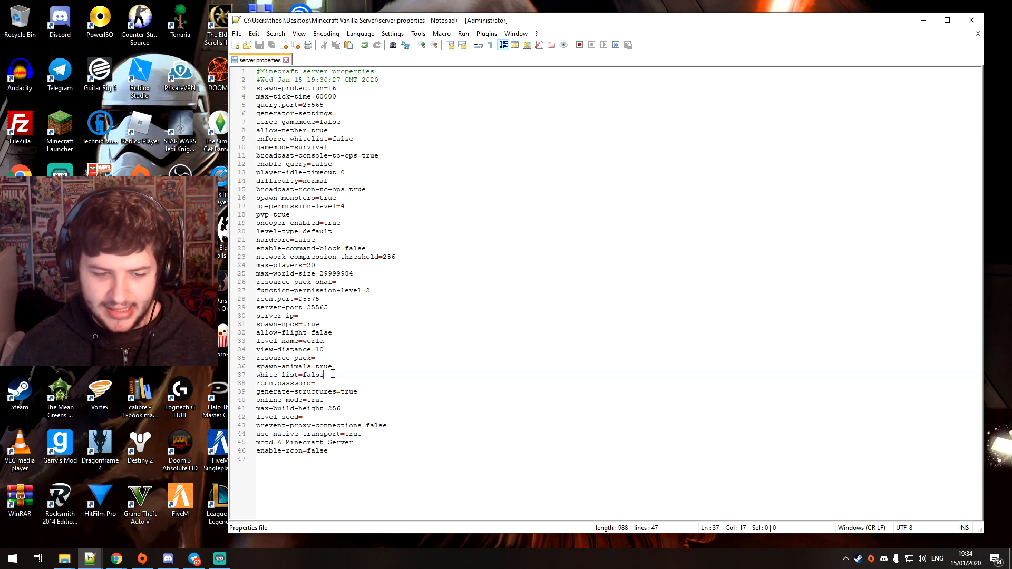
drag(353, 139, 324, 164)
drag(315, 383, 252, 385)
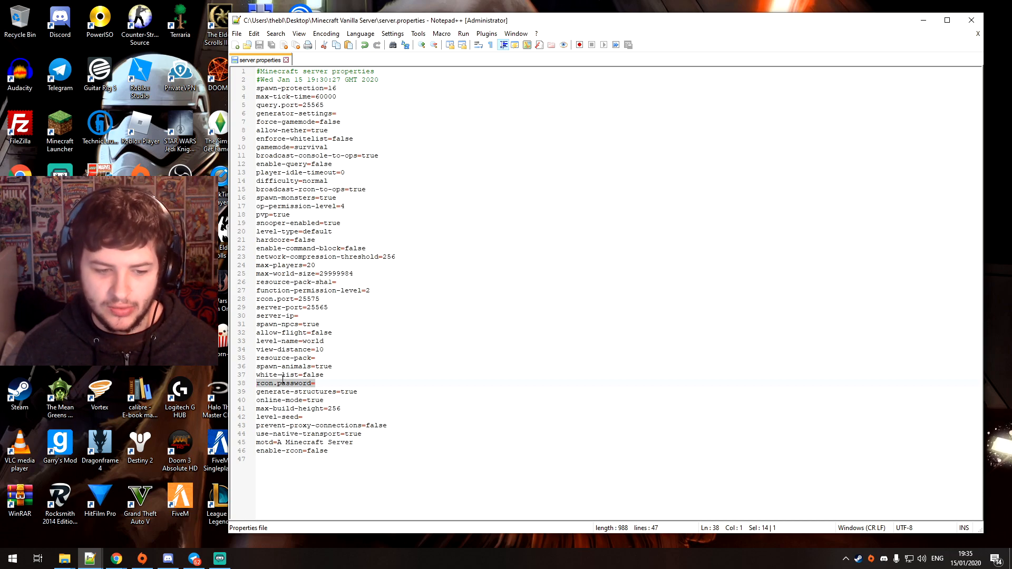
click(319, 383)
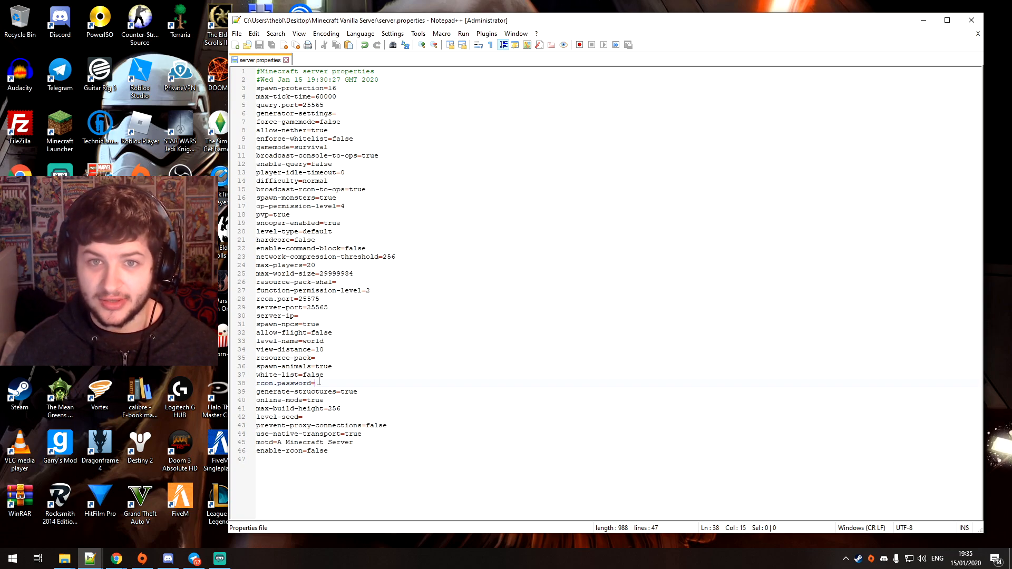
Examine the generate-structures, max-build-height and level-seed settings for the world
drag(284, 393, 343, 416)
click(342, 410)
drag(329, 410, 331, 411)
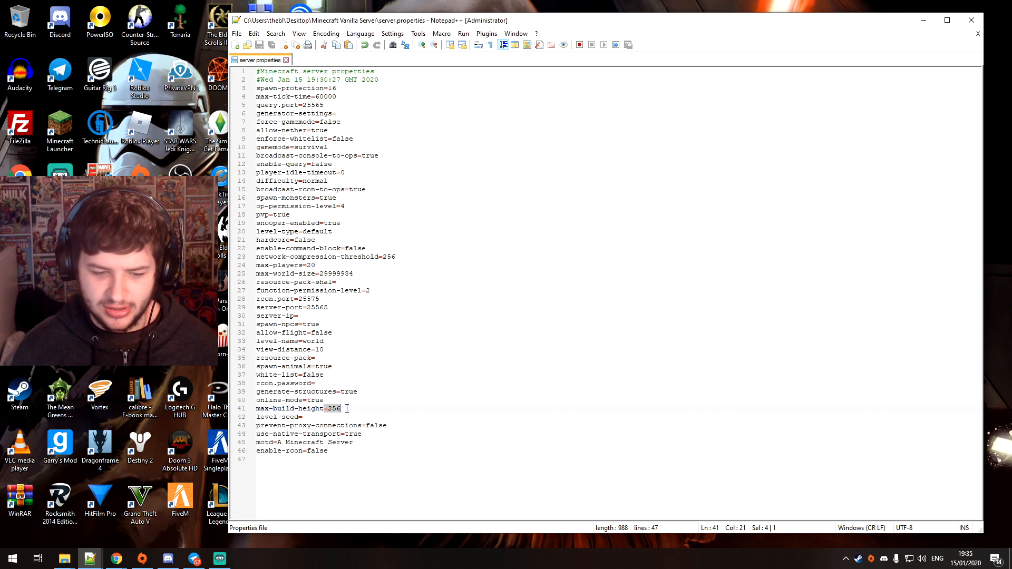
drag(342, 410, 311, 425)
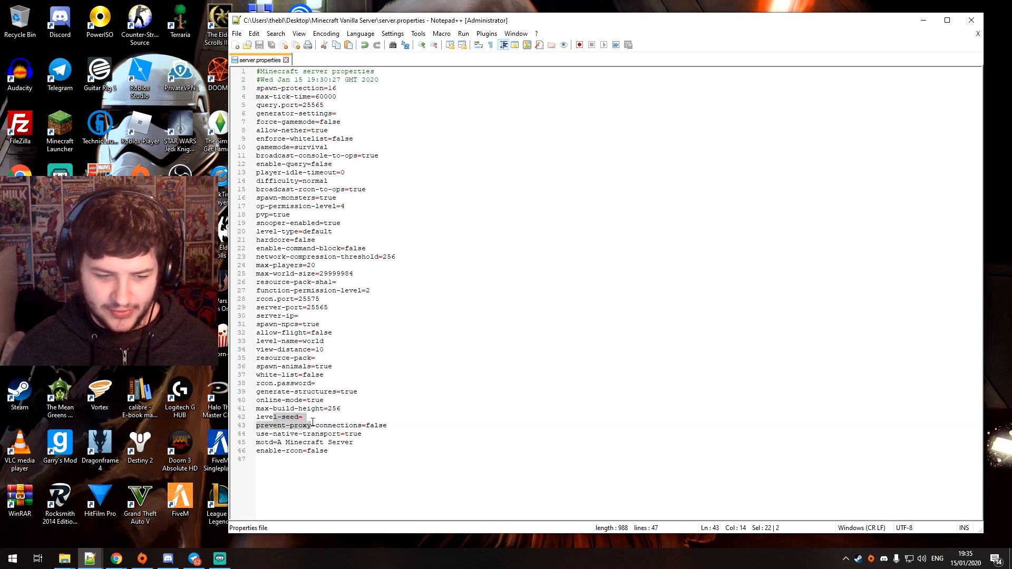
click(305, 418)
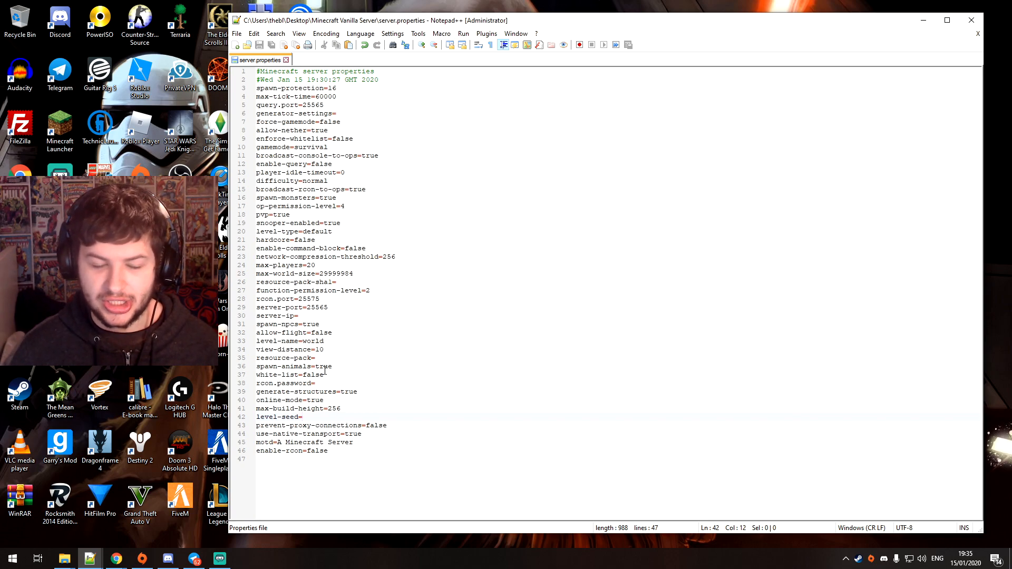
Set the motd to "thebluecrusader's Server", then save and close server.properties
drag(354, 443, 278, 443)
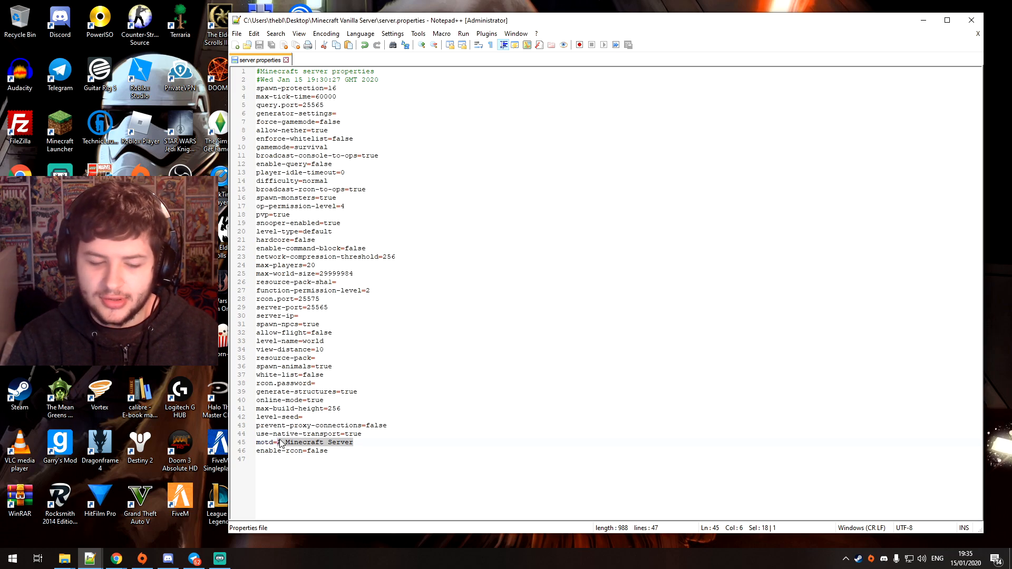
text(thebluecrusader's)
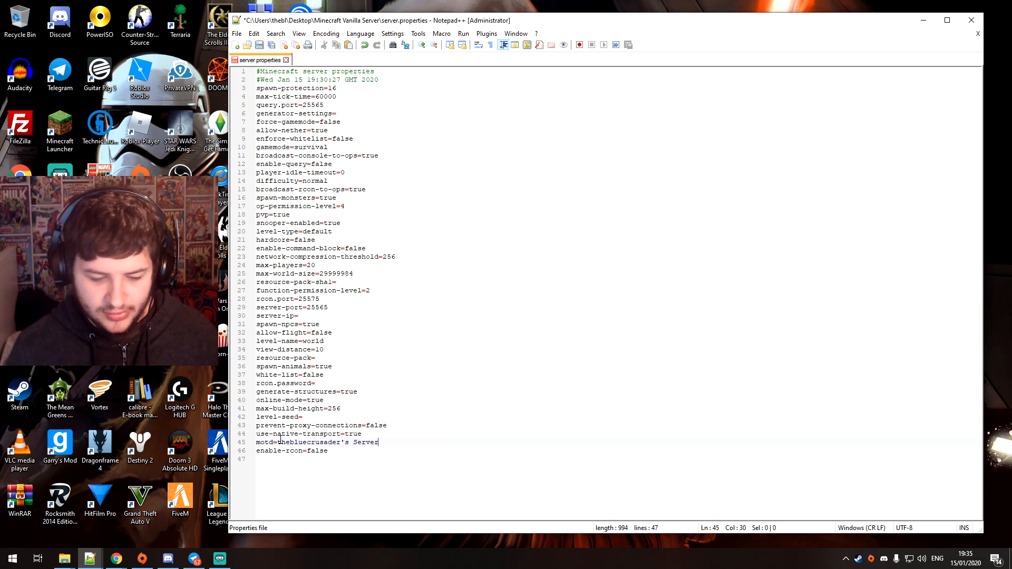
click(261, 45)
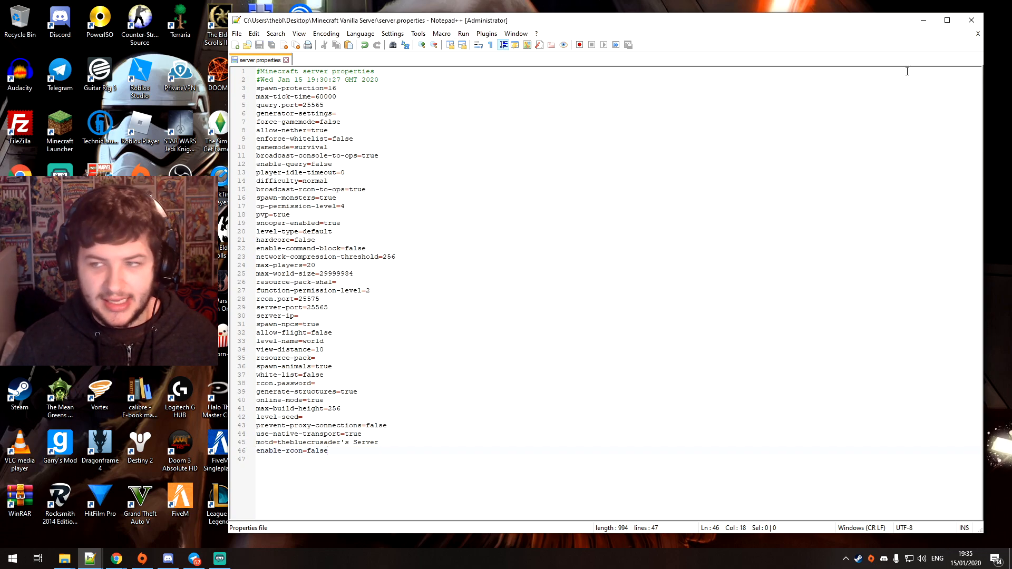
click(972, 21)
Run starserver.bat as administrator and move the server console clear of the folder's file list
click(588, 225)
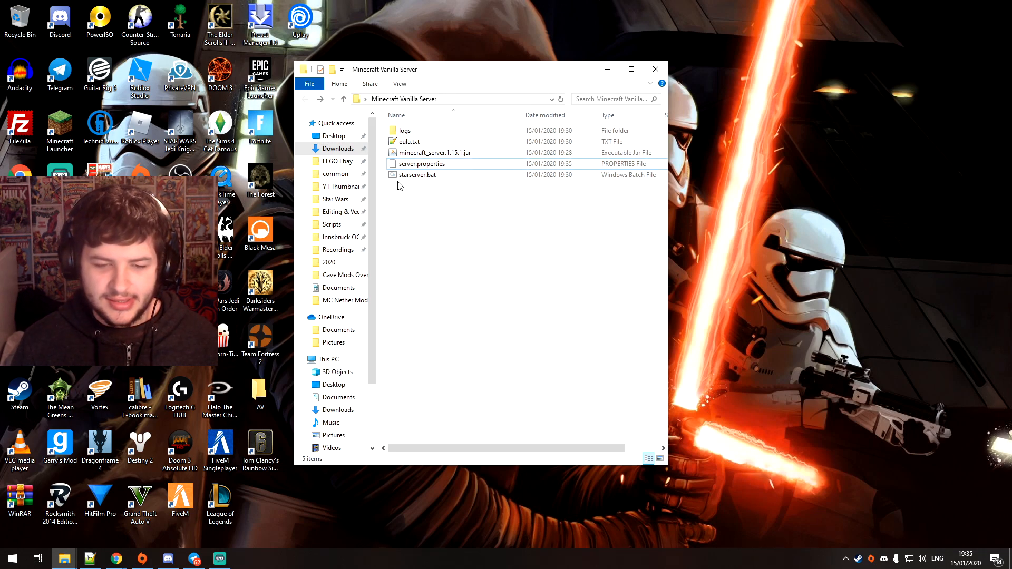
right_click(406, 175)
click(420, 182)
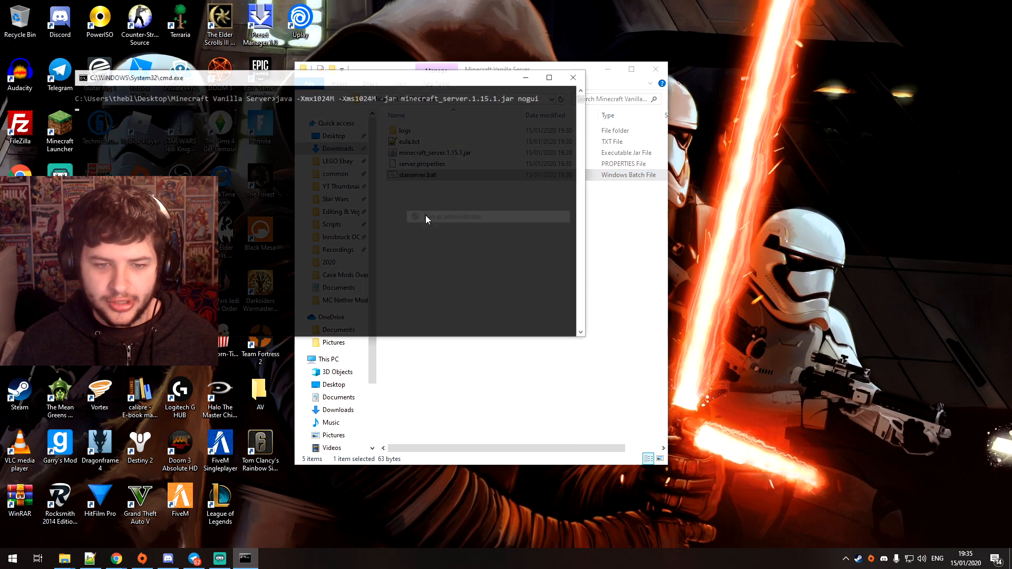
drag(295, 76, 696, 199)
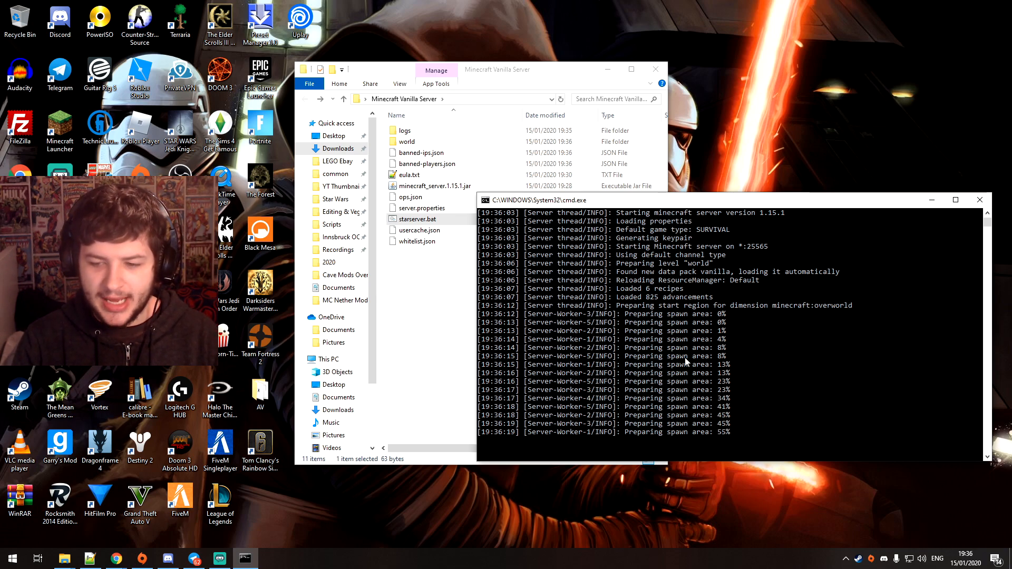
scroll(685, 353, down, 8)
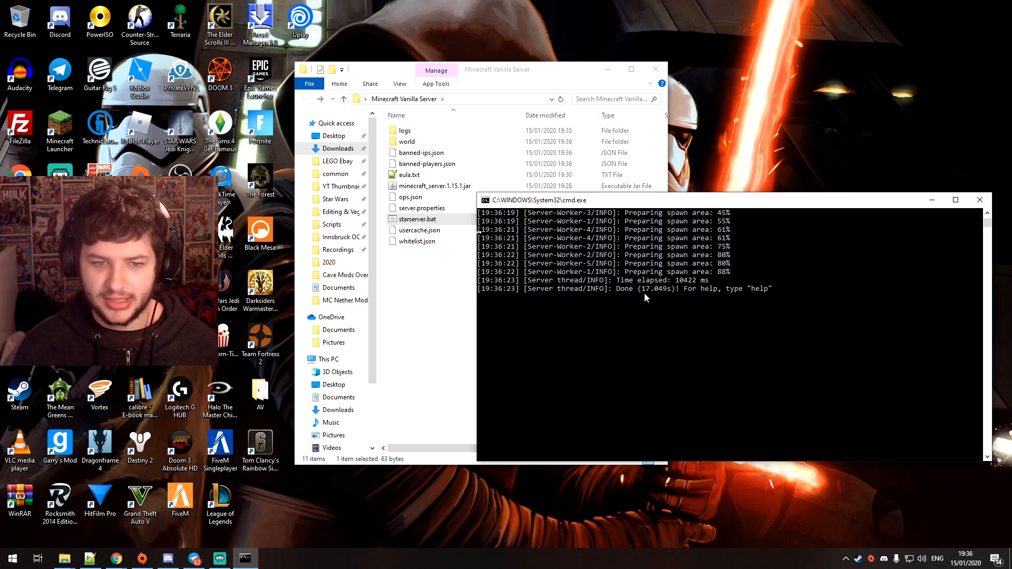
Open the Minecraft Launcher from the desktop
click(432, 281)
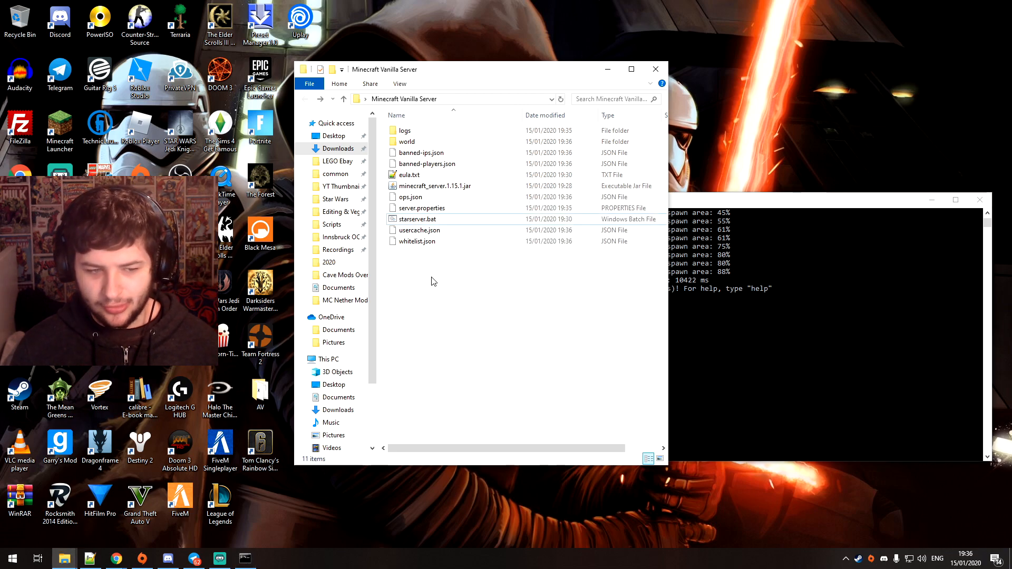
click(60, 142)
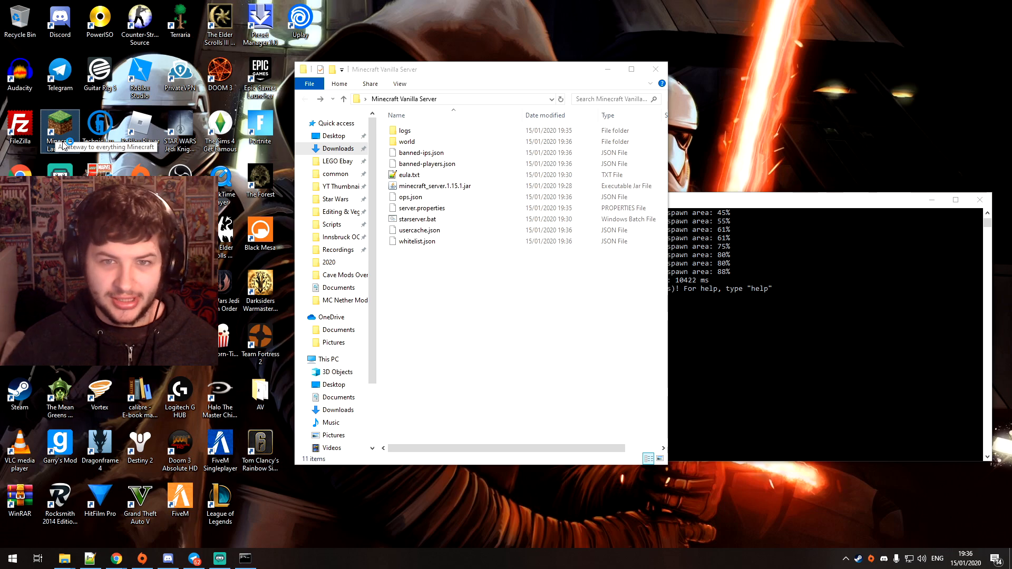
double_click(61, 141)
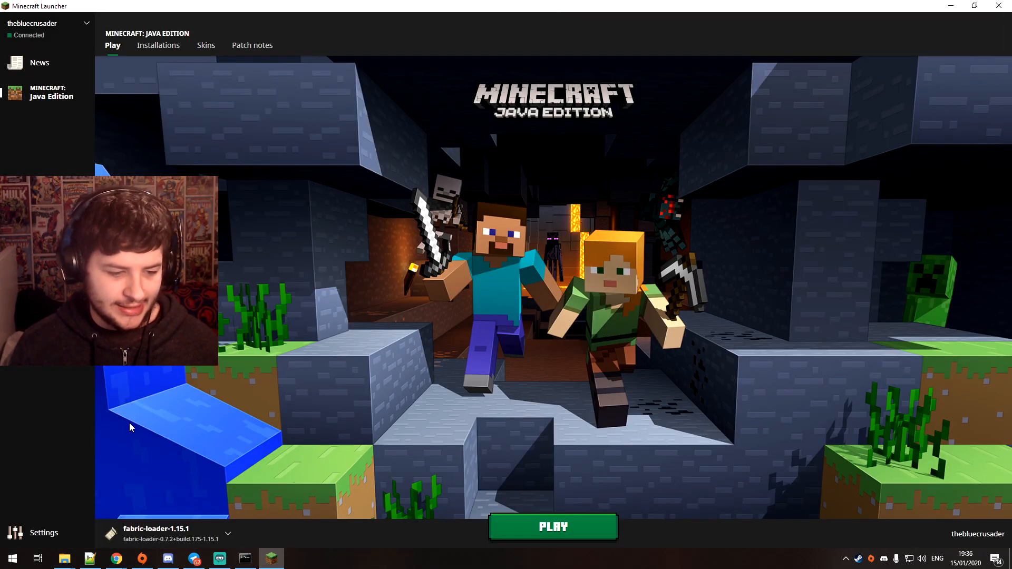
Choose the Latest release 1.15.1 installation and launch the game
click(174, 533)
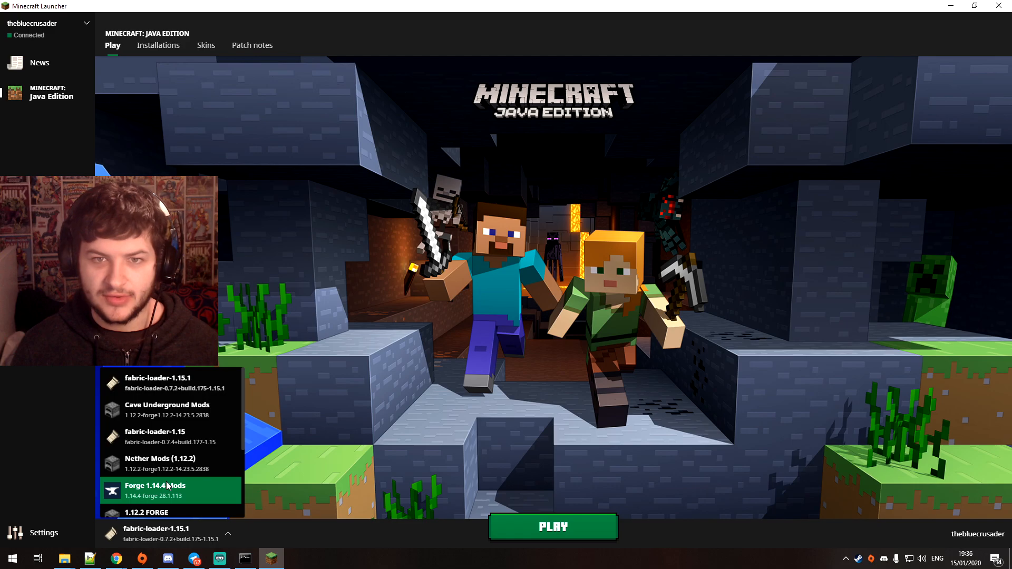
click(419, 374)
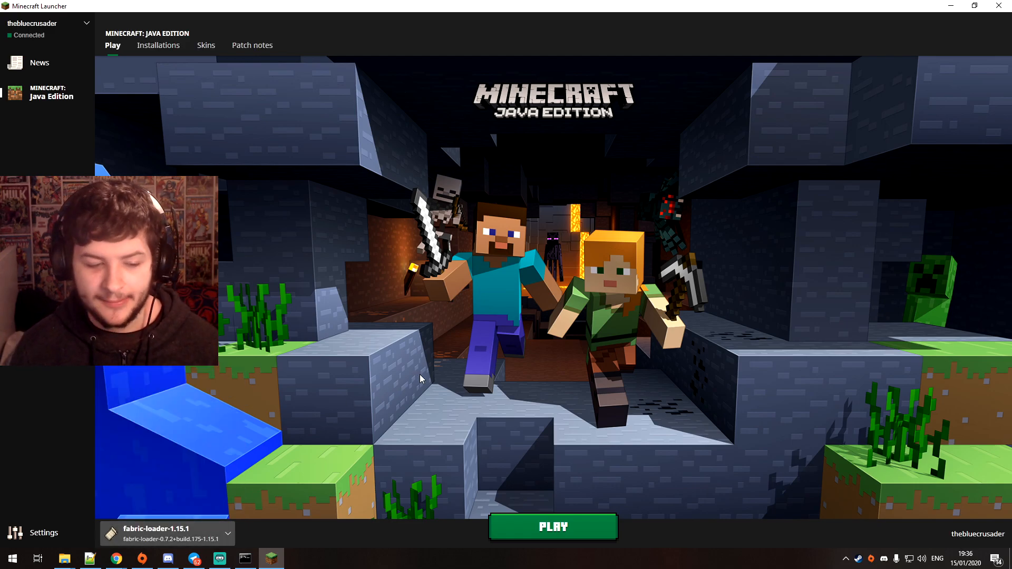
click(214, 524)
scroll(192, 463, down, 4)
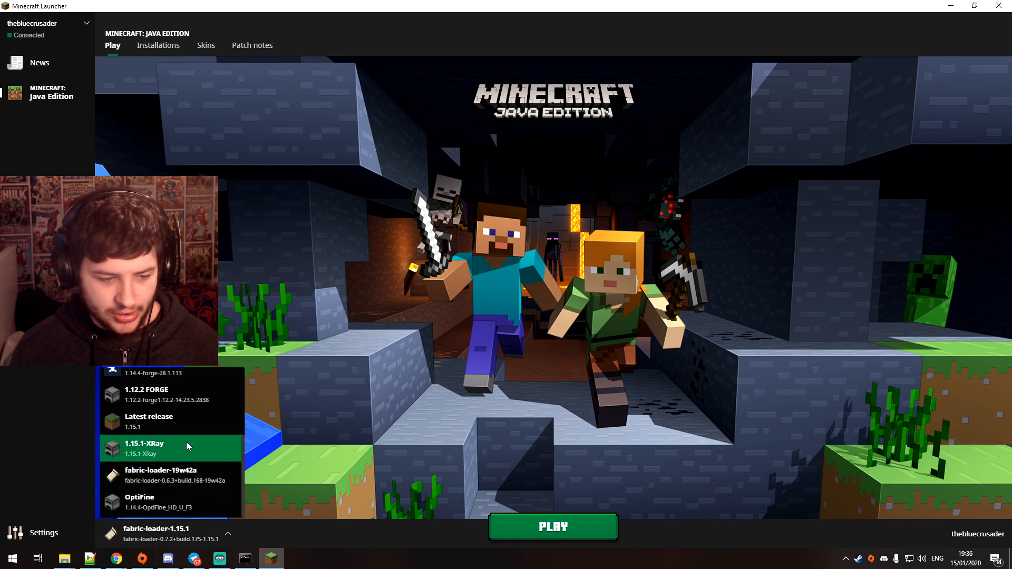
click(180, 417)
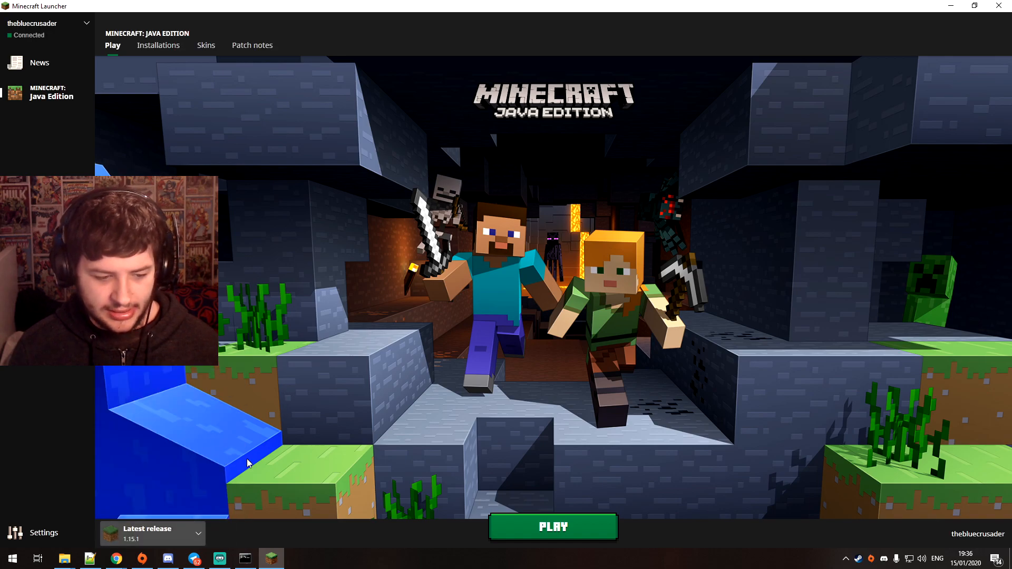
click(541, 537)
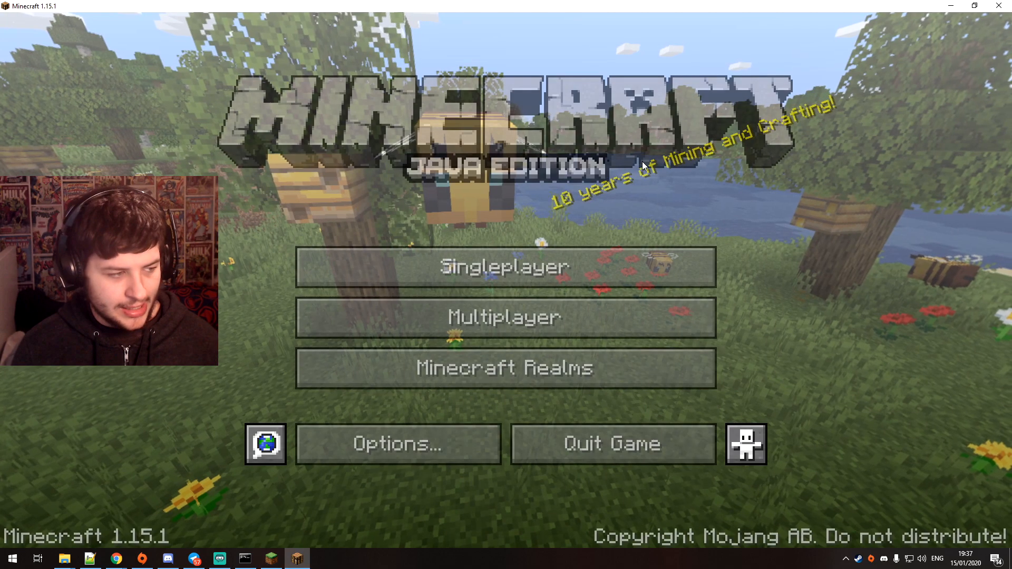
click(458, 279)
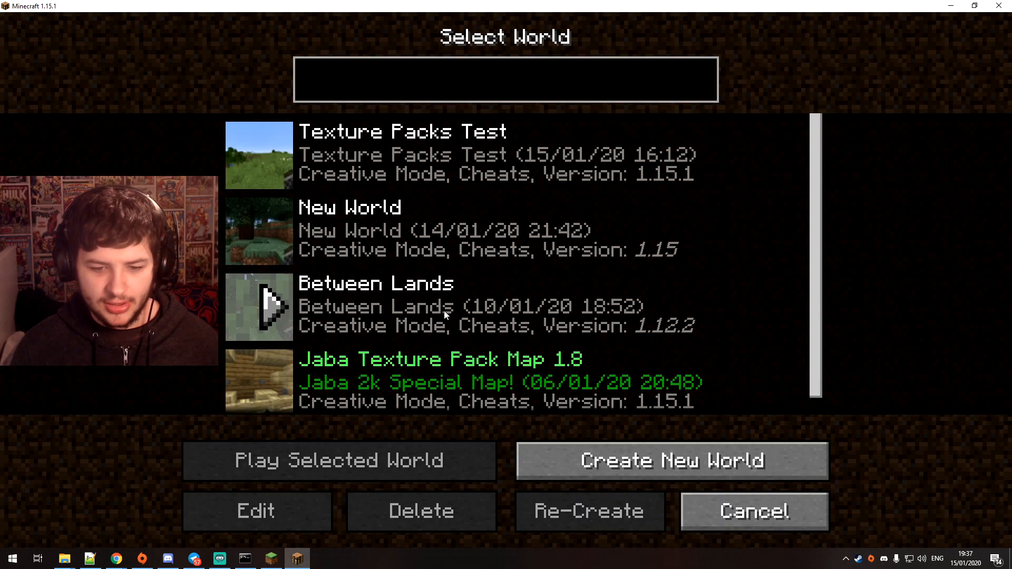
click(703, 501)
click(527, 361)
click(639, 493)
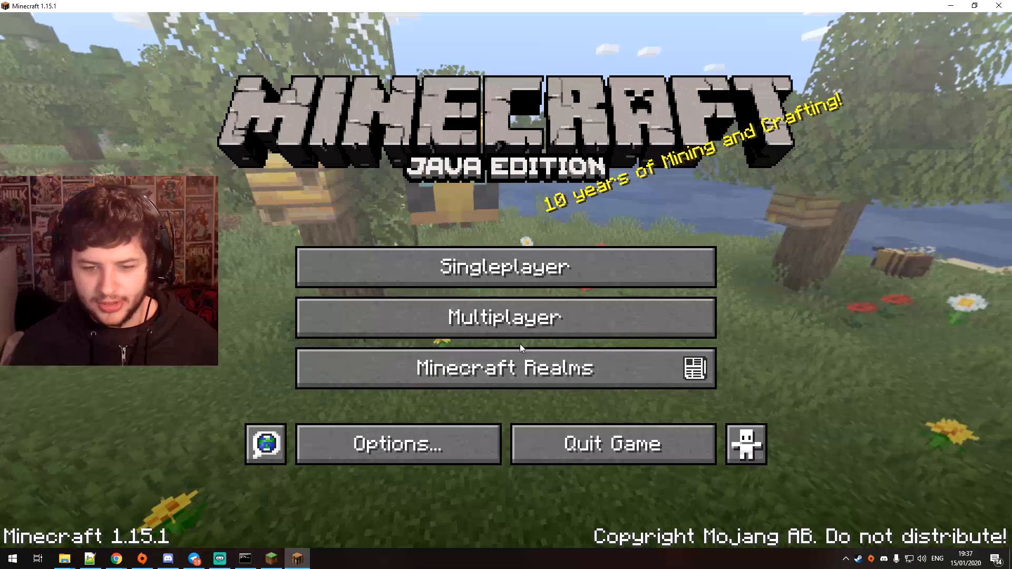
Add a new multiplayer server entry and name it Server Tutorial
click(522, 330)
click(641, 458)
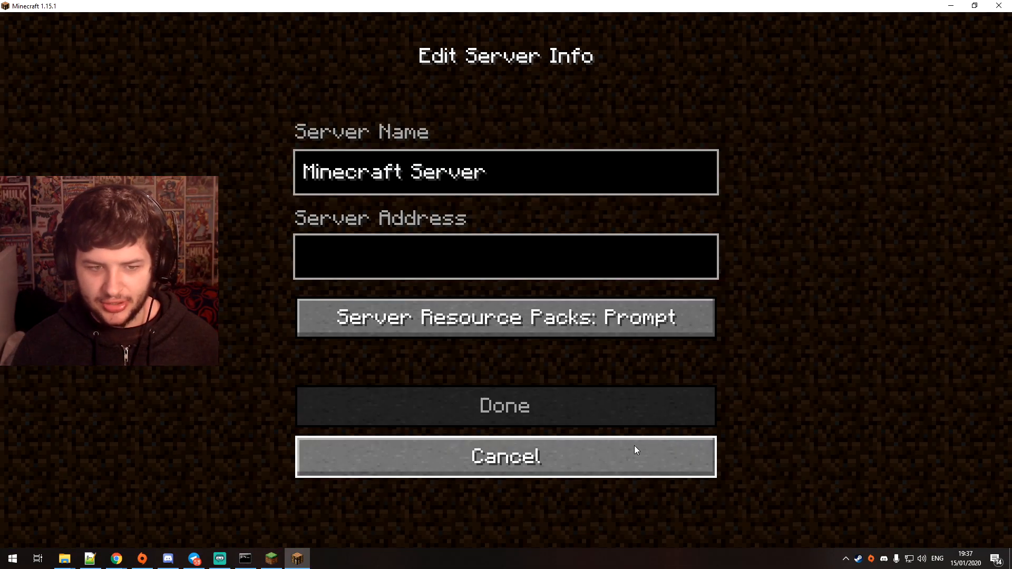
key(ctrl+a)
text(Server Tutorial)
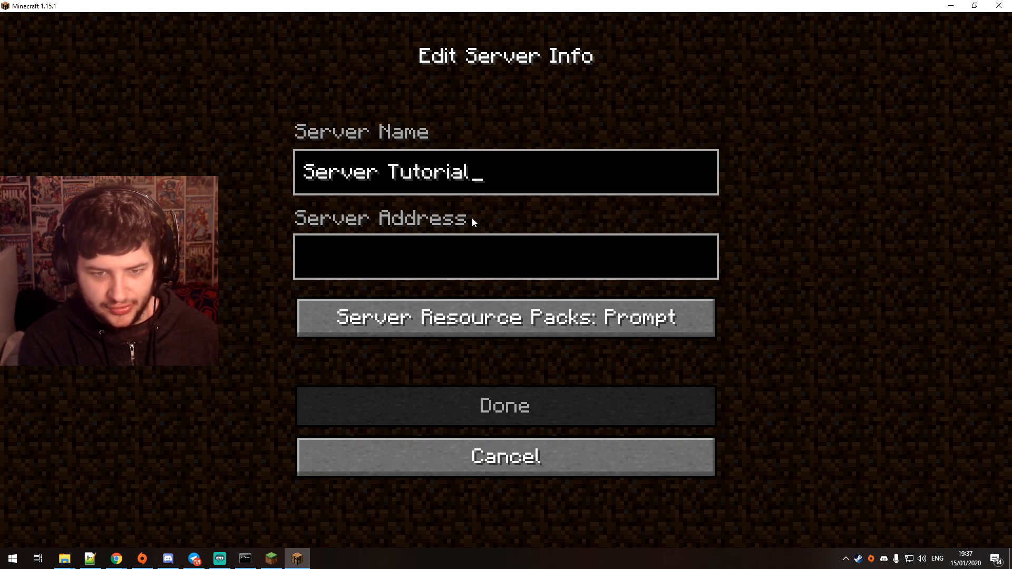
key(Tab)
text(localhost)
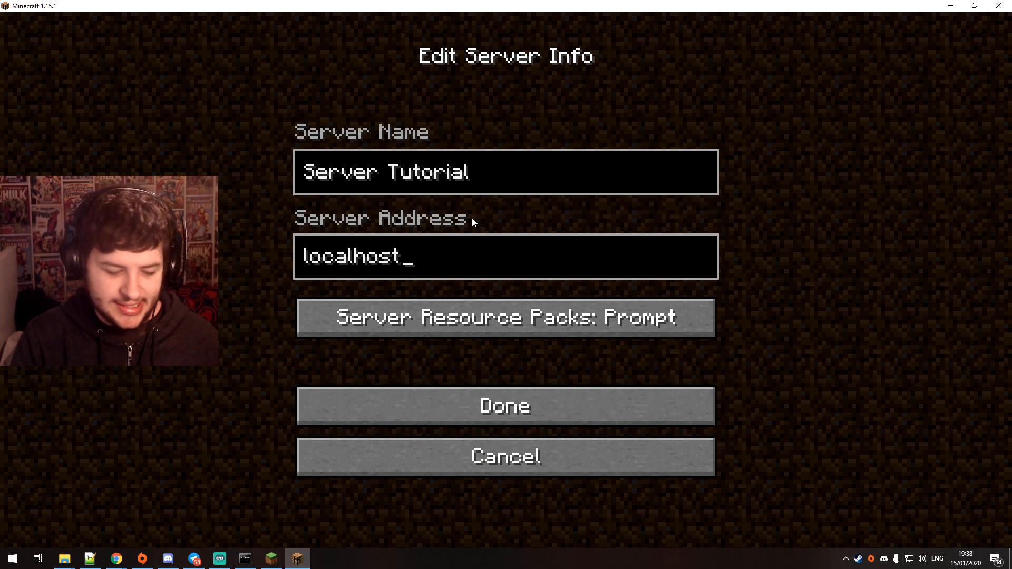
key(ctrl+a)
text(127.0.)
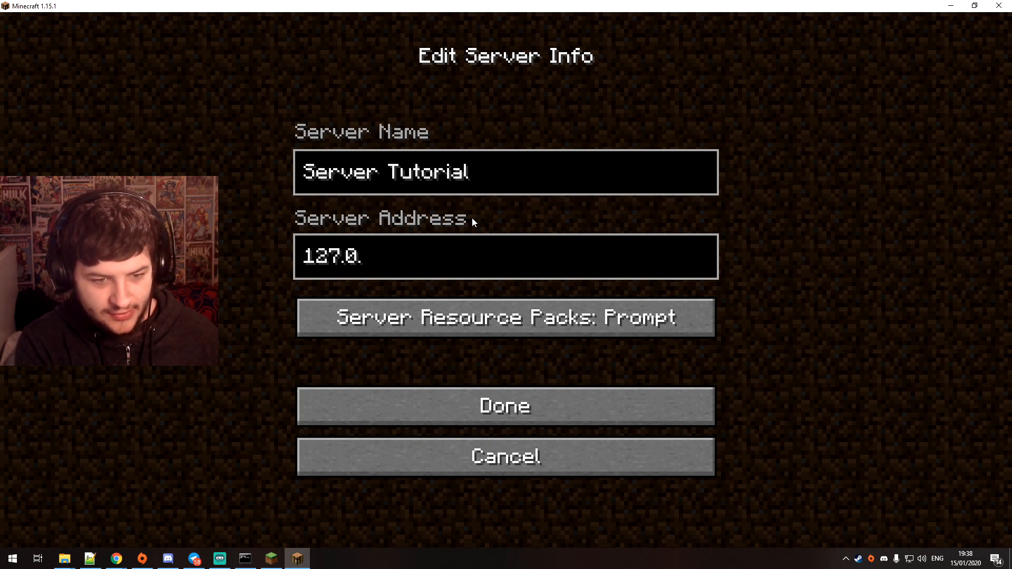
text(0.1)
key(ctrl+a)
key(BackSpace)
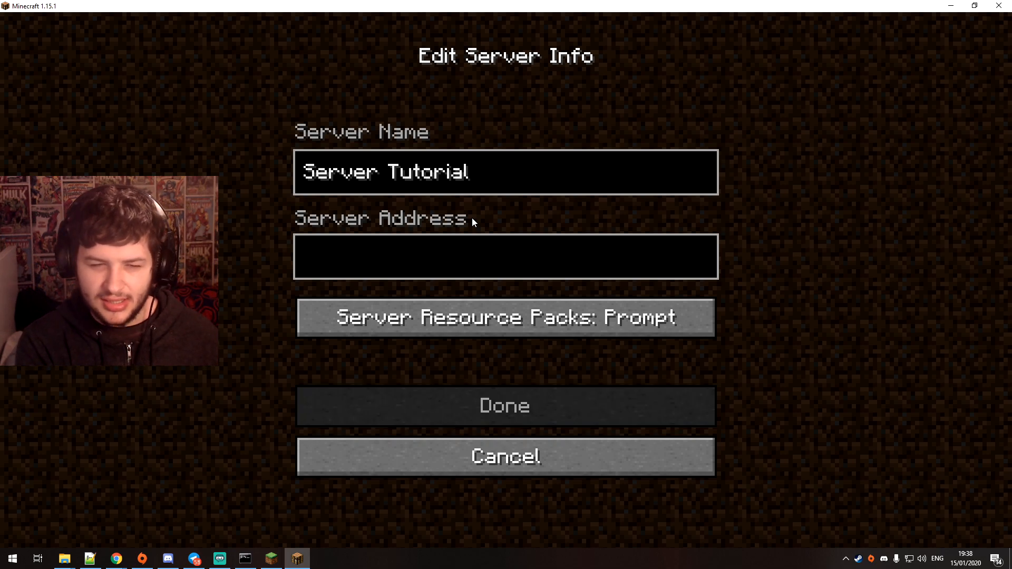
Save the server entry with the address localhost and select Server Tutorial in the multiplayer list
text(localhost)
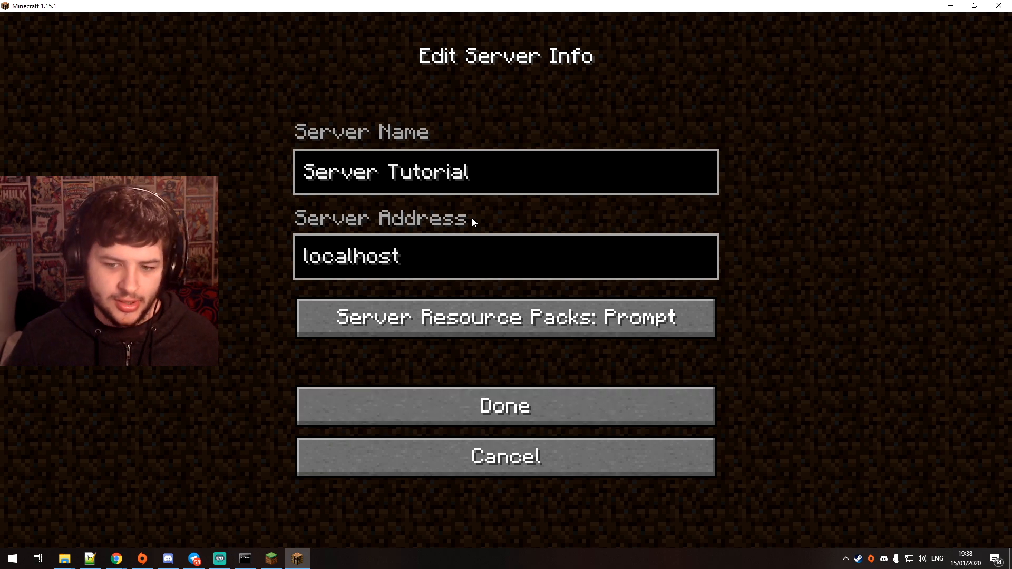
click(484, 405)
scroll(421, 359, down, 10)
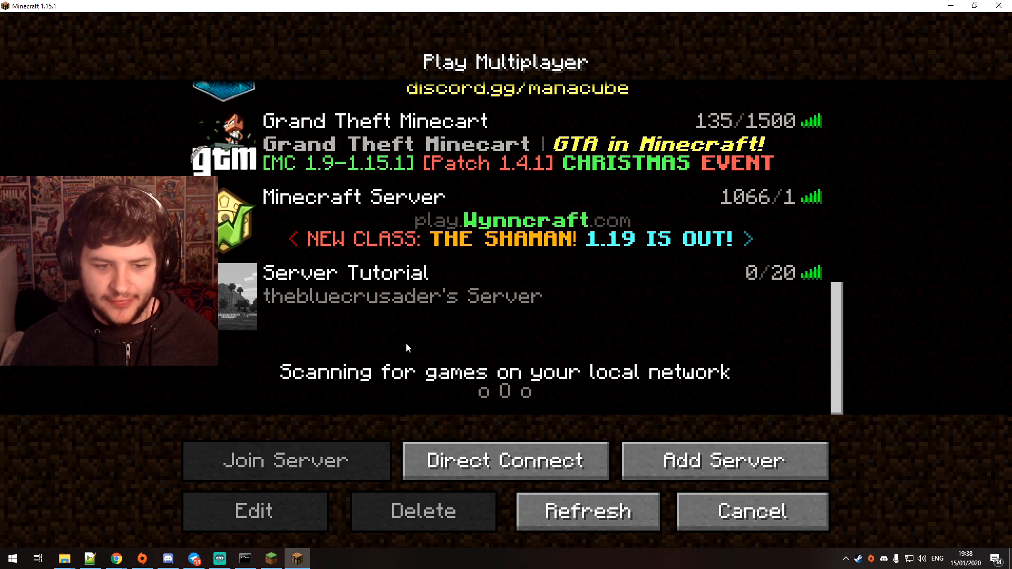
mouse_move(396, 308)
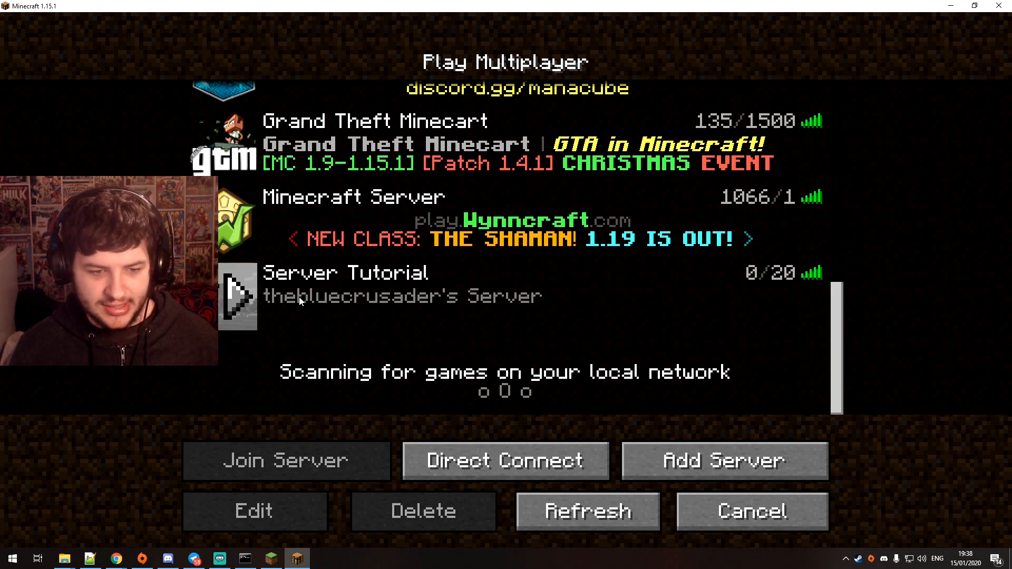
click(337, 275)
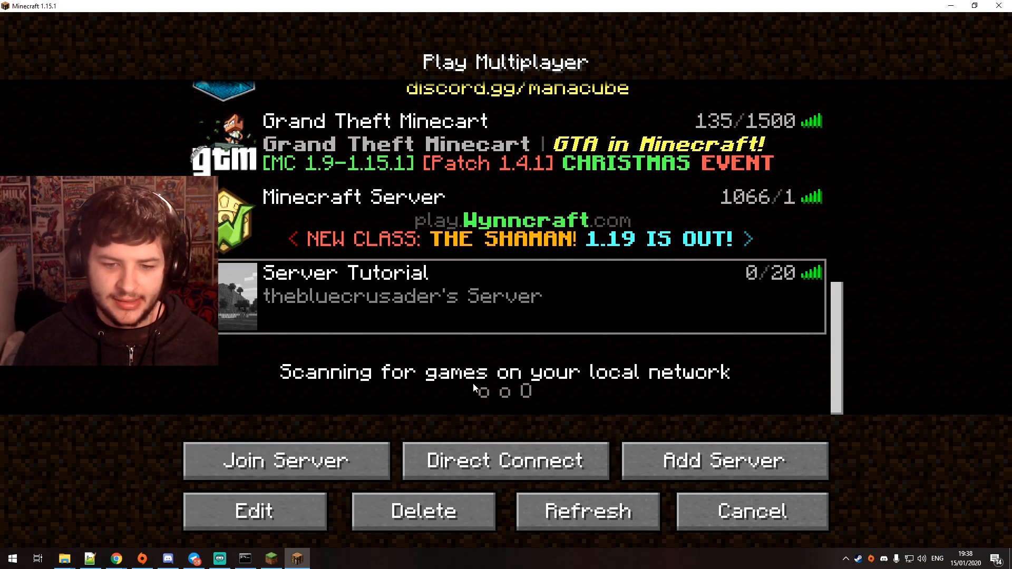
mouse_move(316, 278)
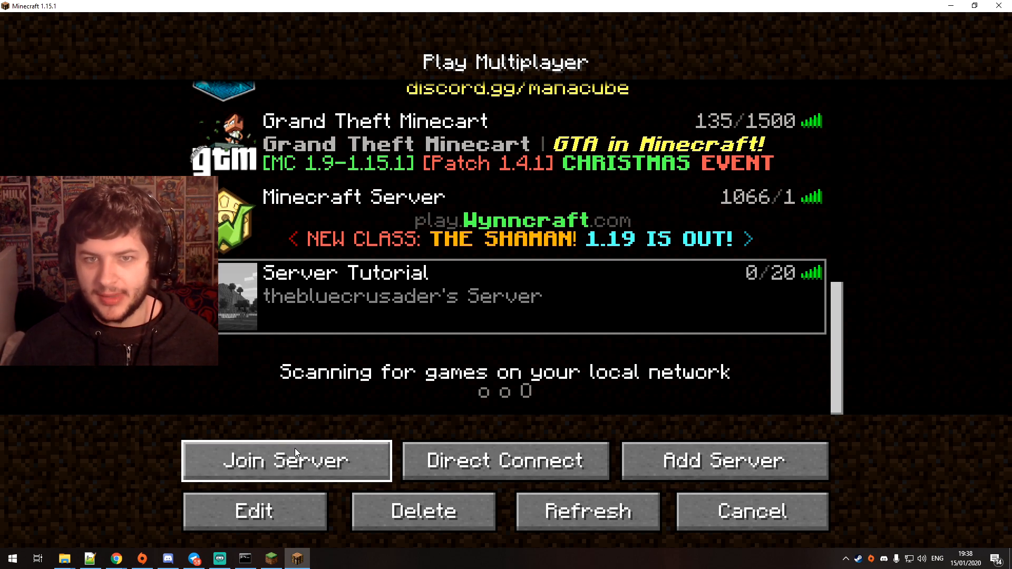
Switch to the running server's console window
click(246, 559)
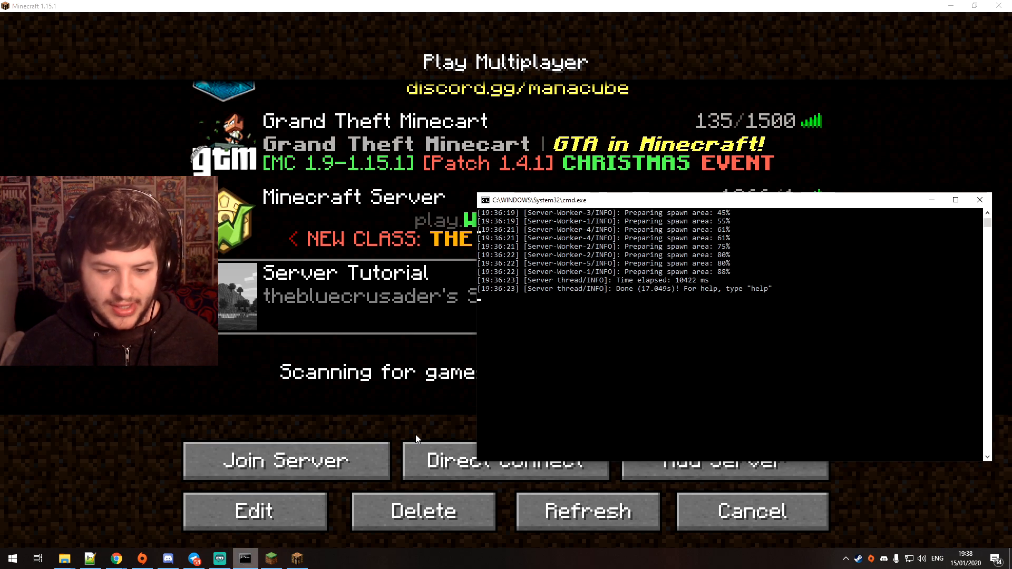
text(ffffffff)
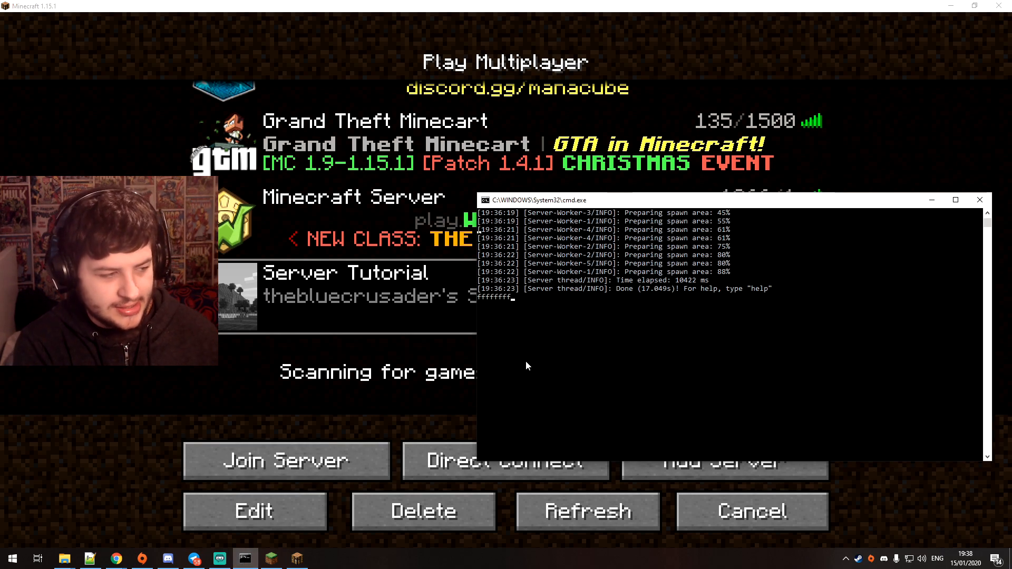
text(fkfkfkfkfkfk)
key(BackSpace)
key(BackSpace)
key(BackSpace)
key(BackSpace)
key(BackSpace)
key(BackSpace)
key(BackSpace)
key(BackSpace)
key(BackSpace)
key(BackSpace)
key(BackSpace)
key(BackSpace)
key(BackSpace)
key(BackSpace)
key(BackSpace)
key(BackSpace)
key(BackSpace)
key(BackSpace)
key(BackSpace)
key(BackSpace)
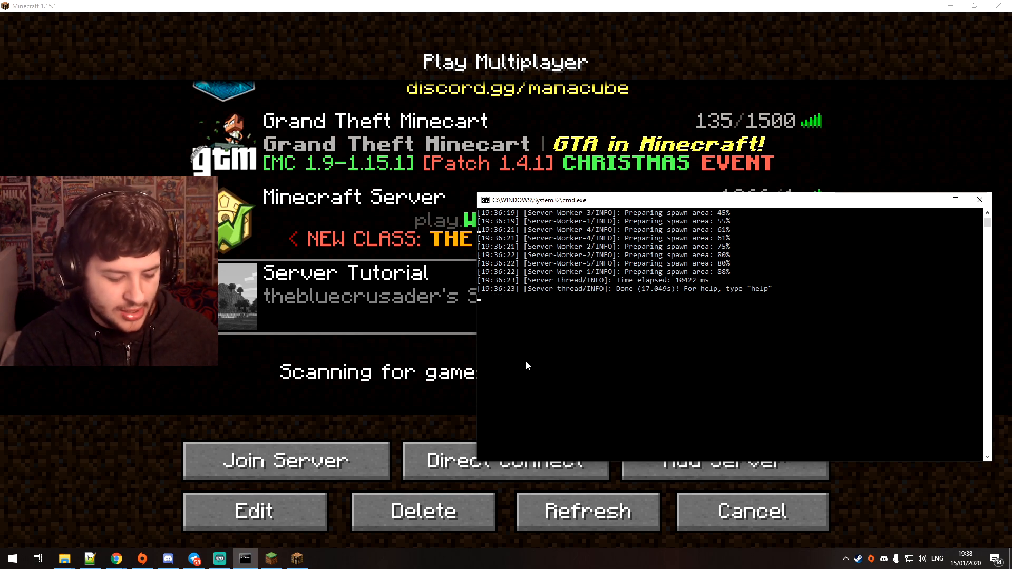
Make the player's own account a server operator by running the op command with its username in the console
text(op)
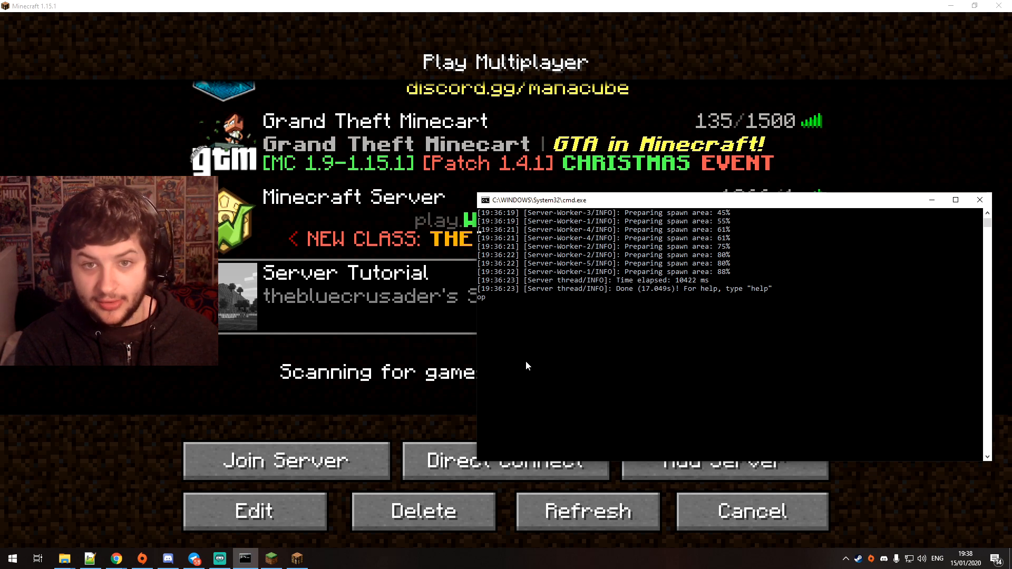
text( thebluecru)
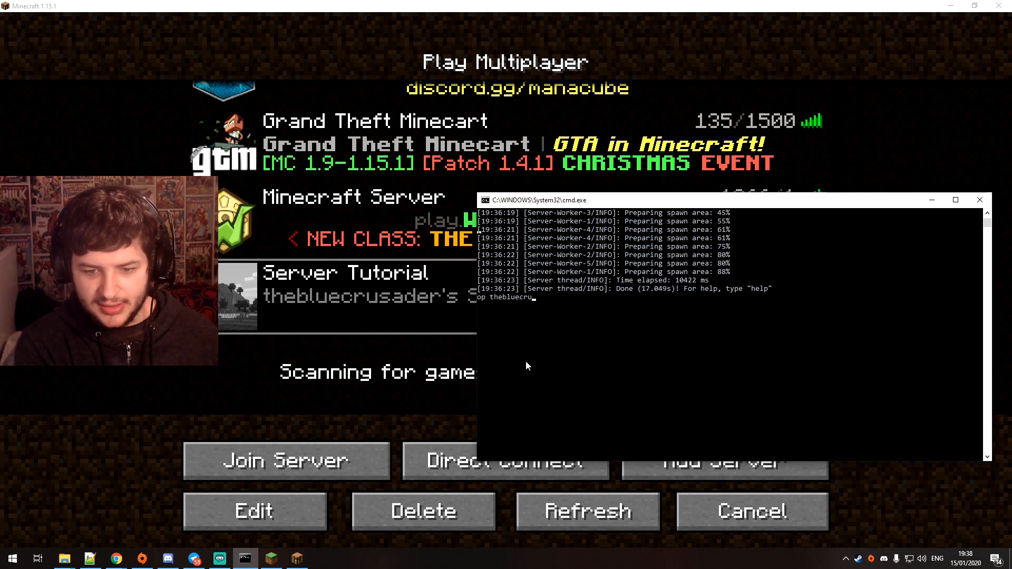
text(sader)
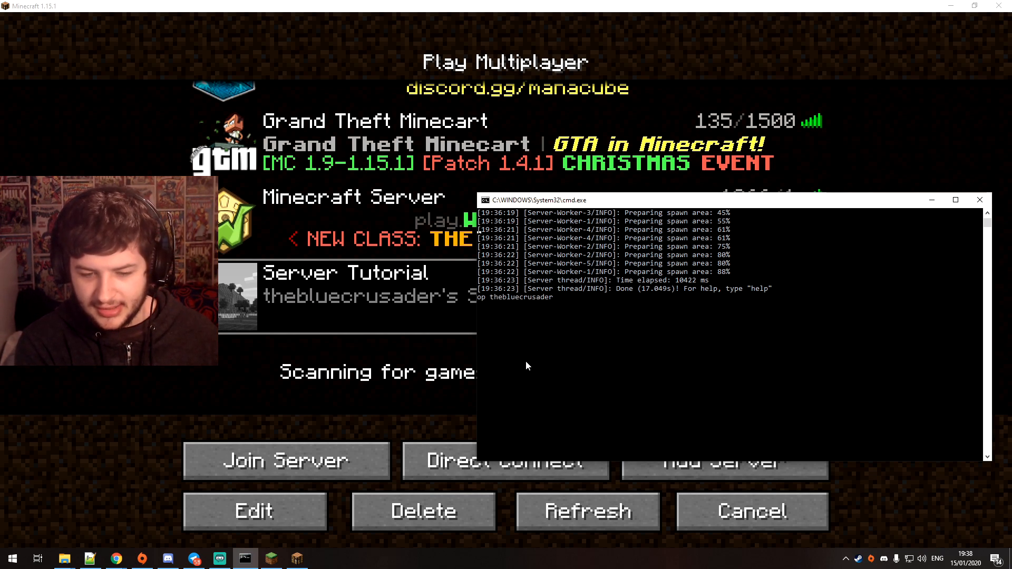
key(Return)
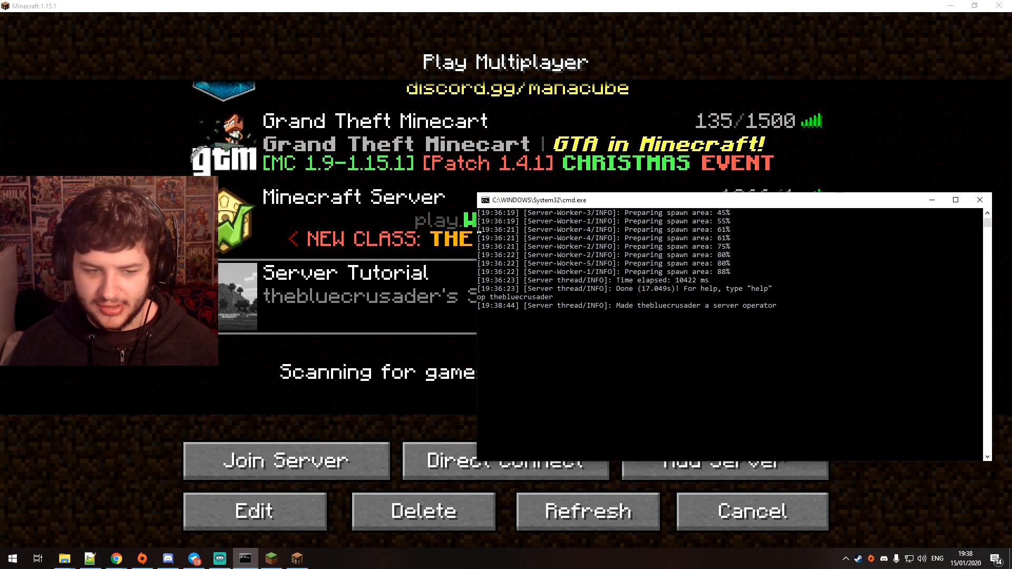
Return to the game's multiplayer list and join the Server Tutorial server
click(404, 314)
double_click(404, 314)
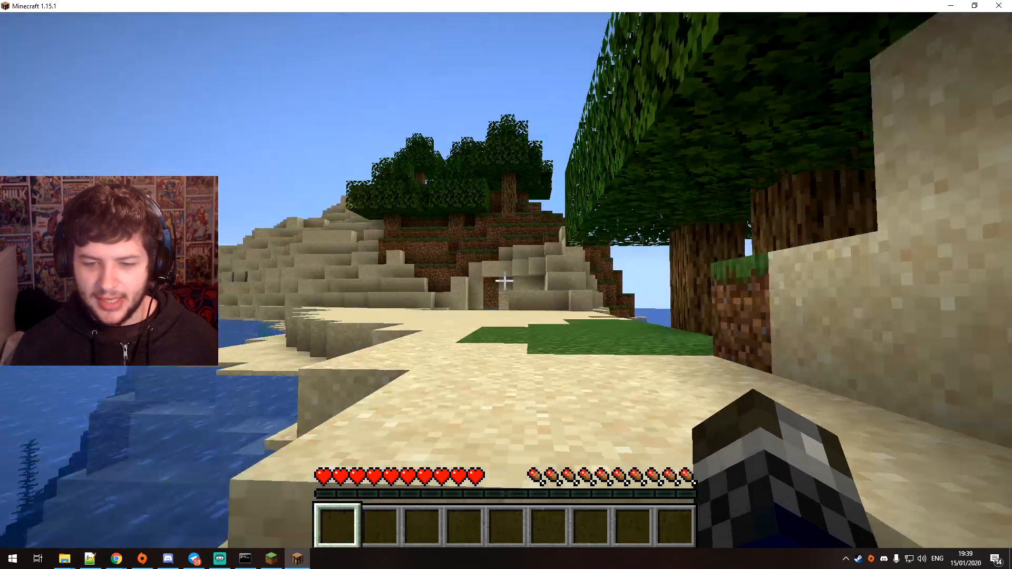
Walk across the beach to the opening in the sandy hill and explore the stone cave inside
key(w)
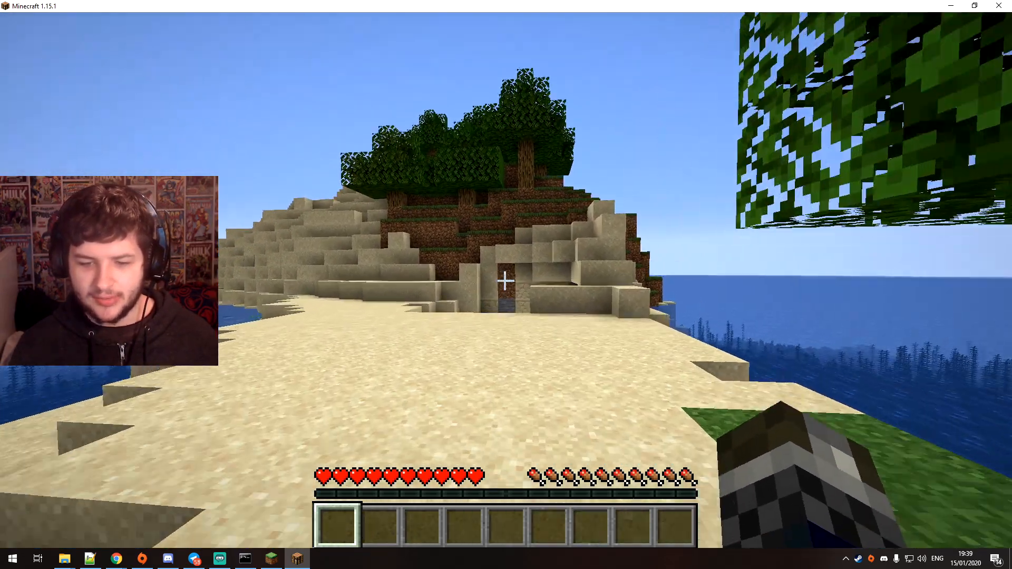
key(w)
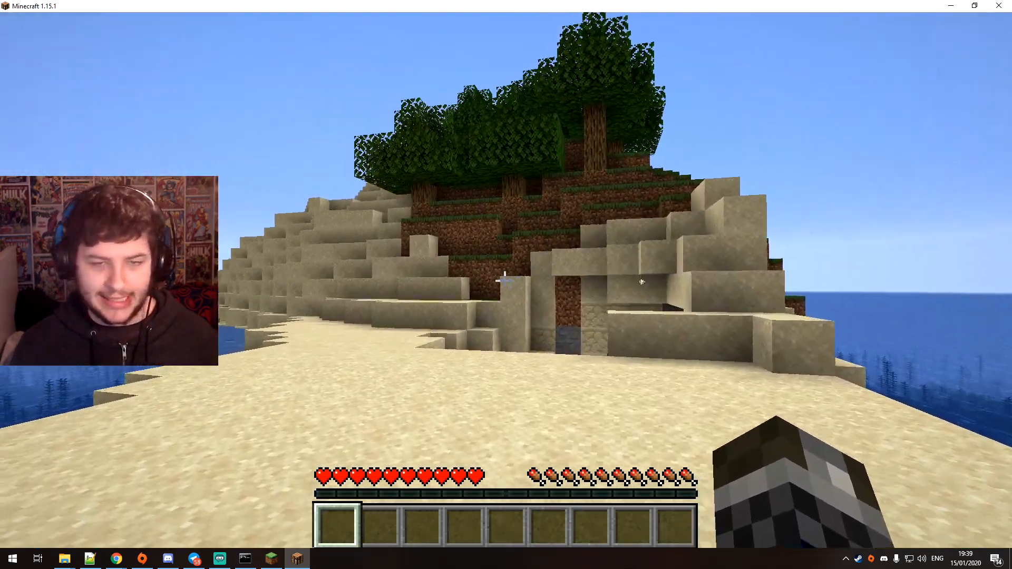
key(w)
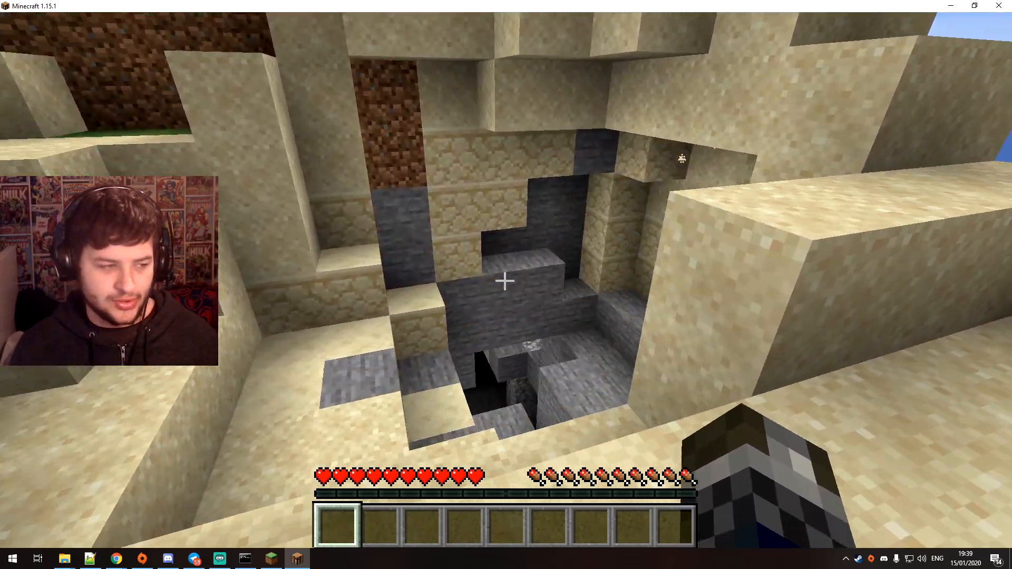
key(w)
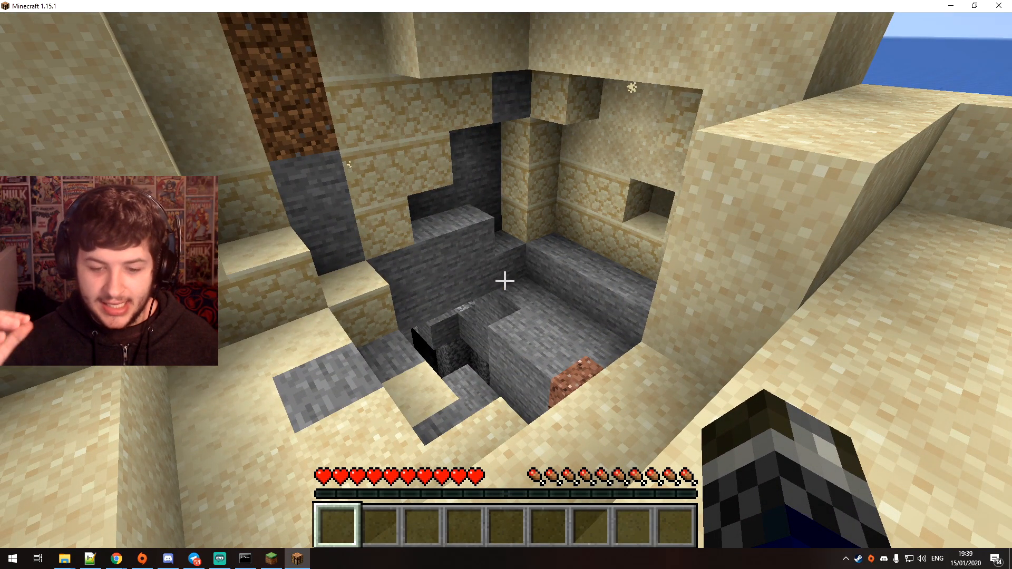
key(w)
key(w)
key(w)
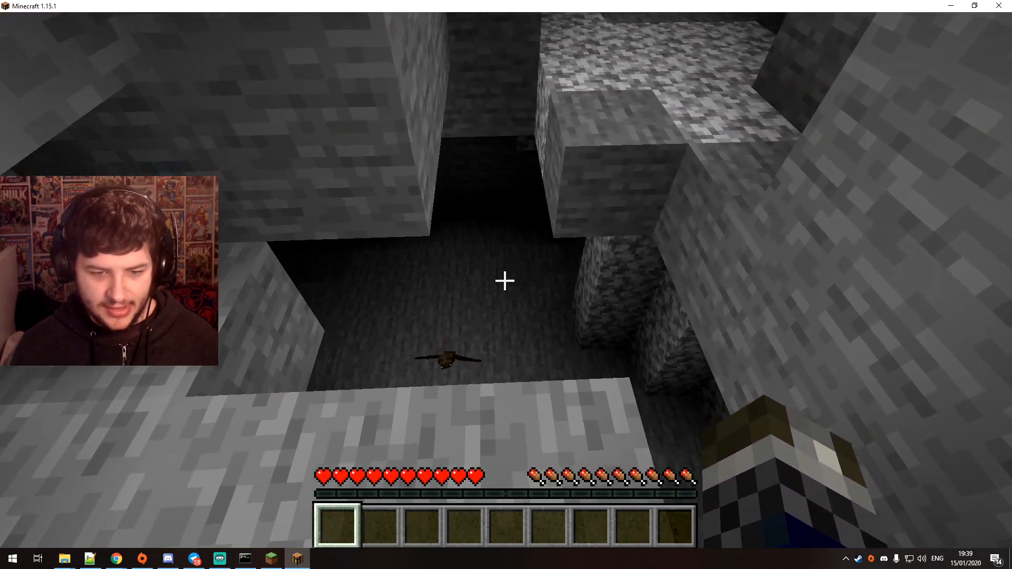
Climb out of the cave and walk to the open beach at the water's edge
key(w)
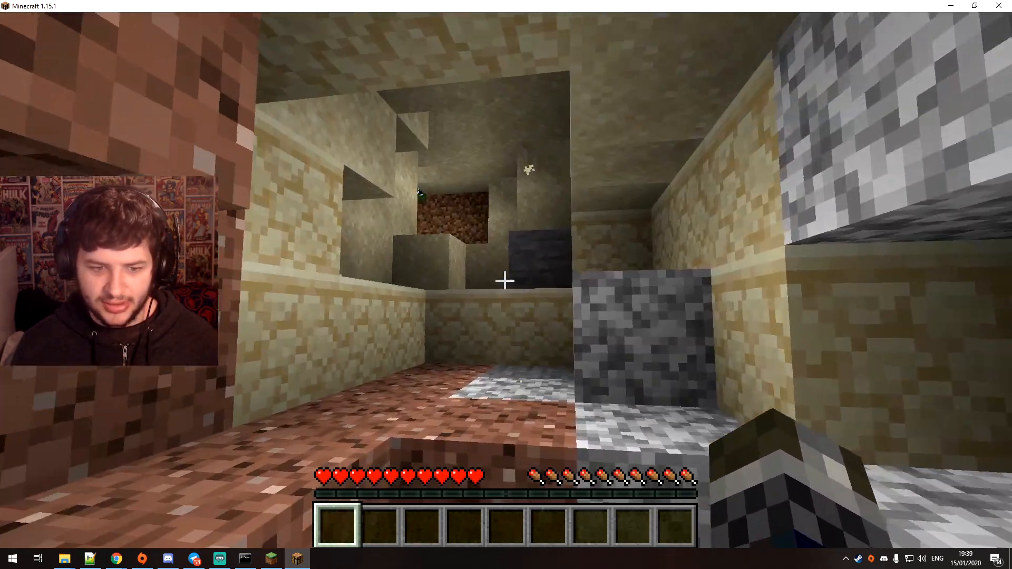
key(space)
key(space)
key(w)
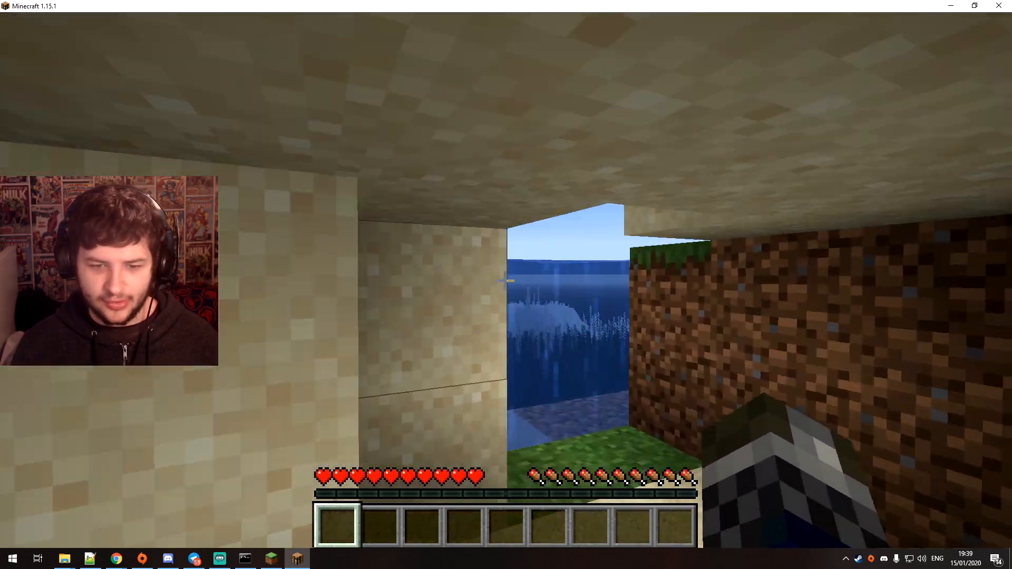
key(w)
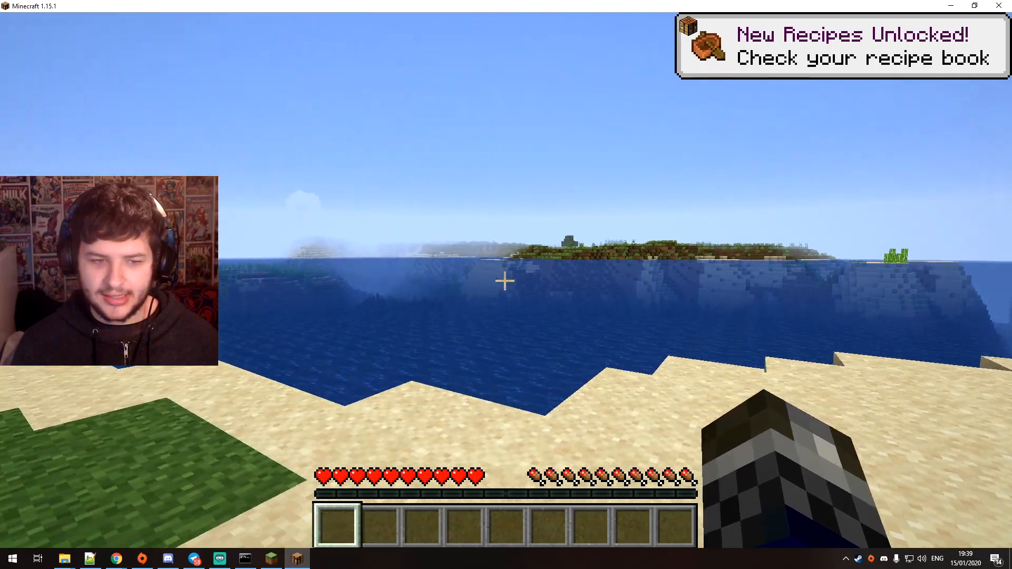
Try to give the player an item with the /give command, using 10 as the item and 10 as the count
key(e)
text(e/give thebluecrusader 10)
key(Tab)
text(10 10)
key(Return)
Try to rerun the previous /give command with the 10 10 arguments removed, leaving only the player's username
key(t)
key(Up)
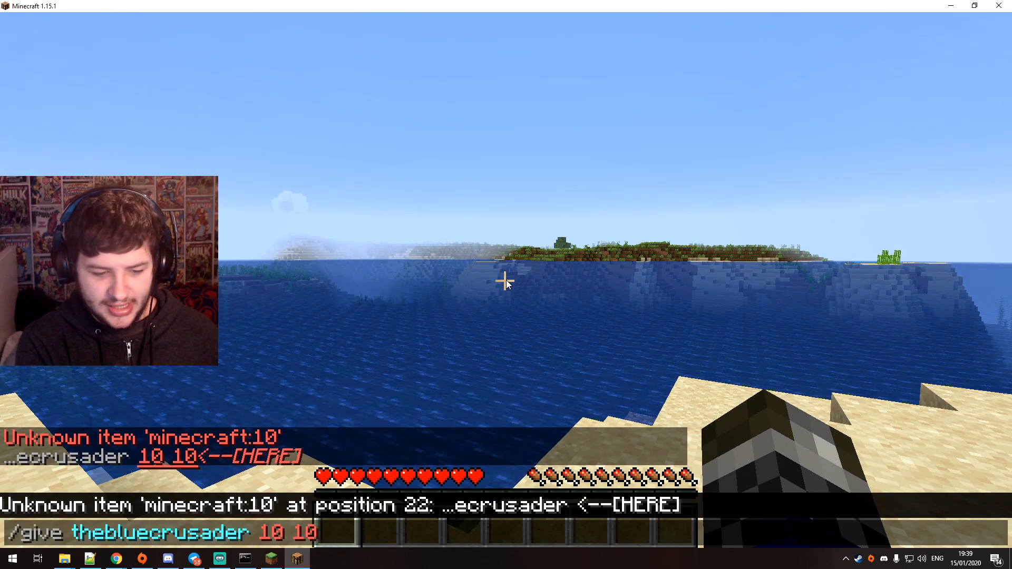
key(BackSpace)
key(BackSpace)
key(BackSpace)
key(BackSpace)
key(BackSpace)
key(Down)
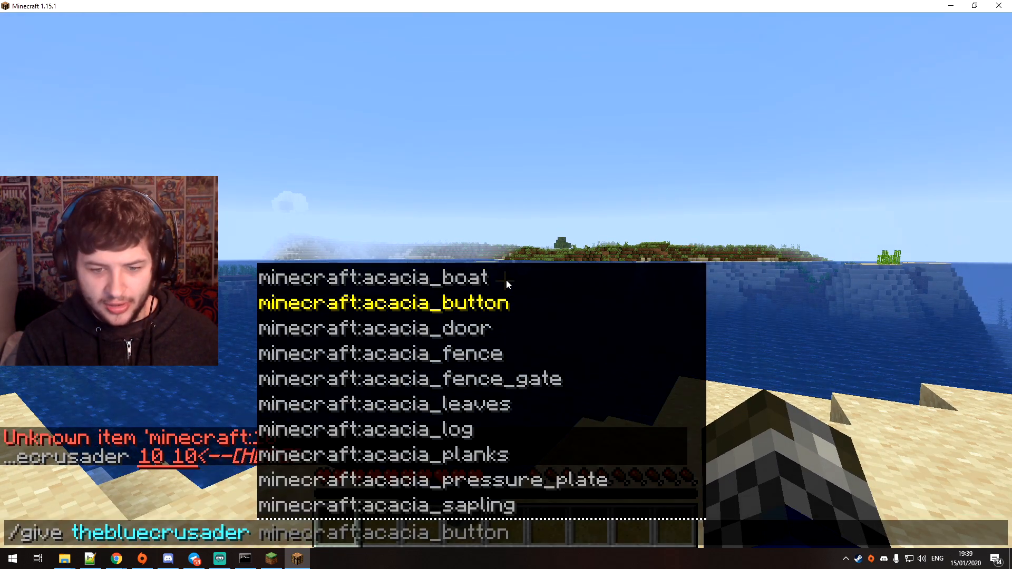
key(Return)
Give the player 1 minecraft:zombie_villager_spawn_egg with the /give command
key(t)
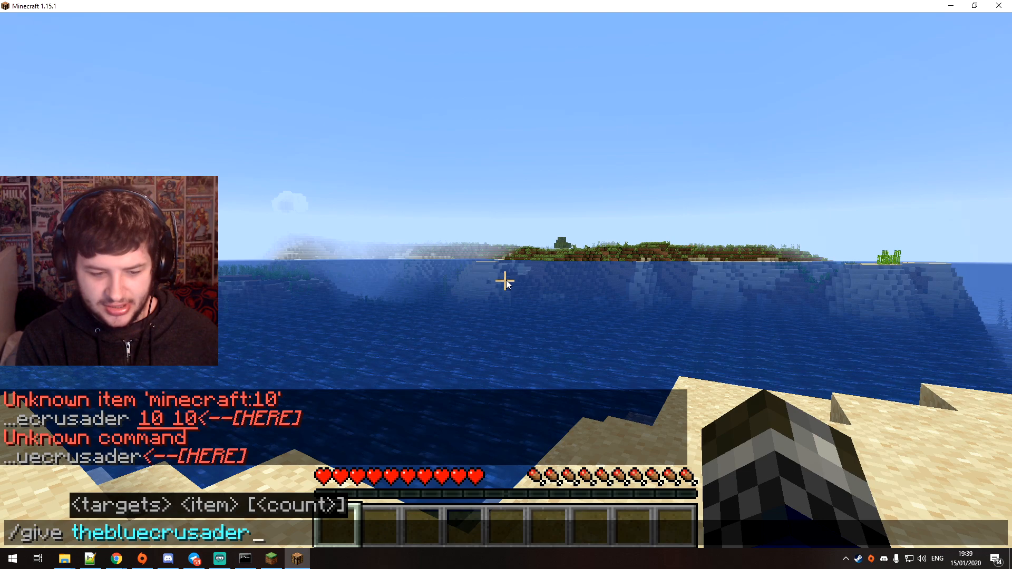
key(Up)
key(Up)
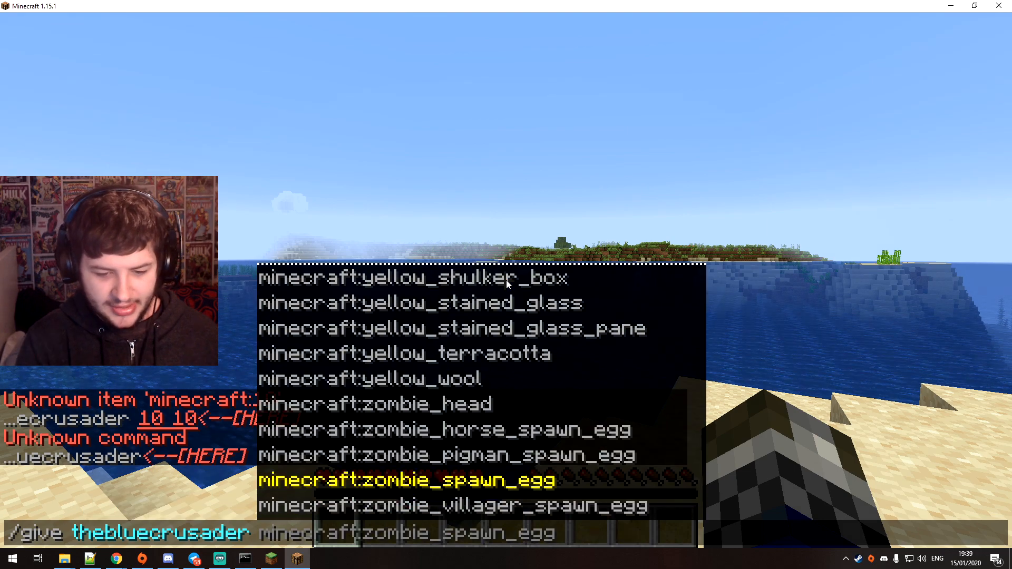
click(552, 507)
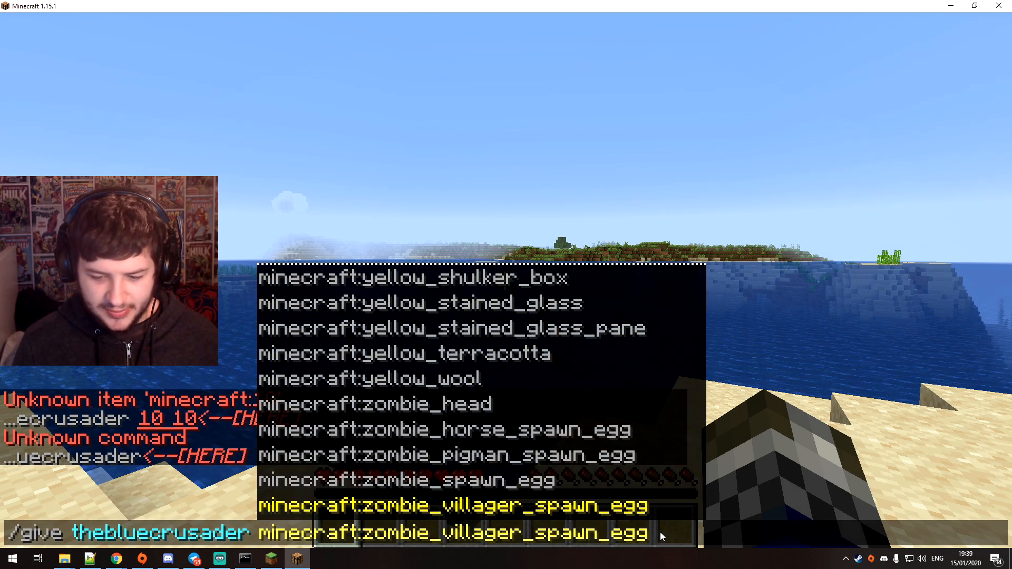
key(BackSpace)
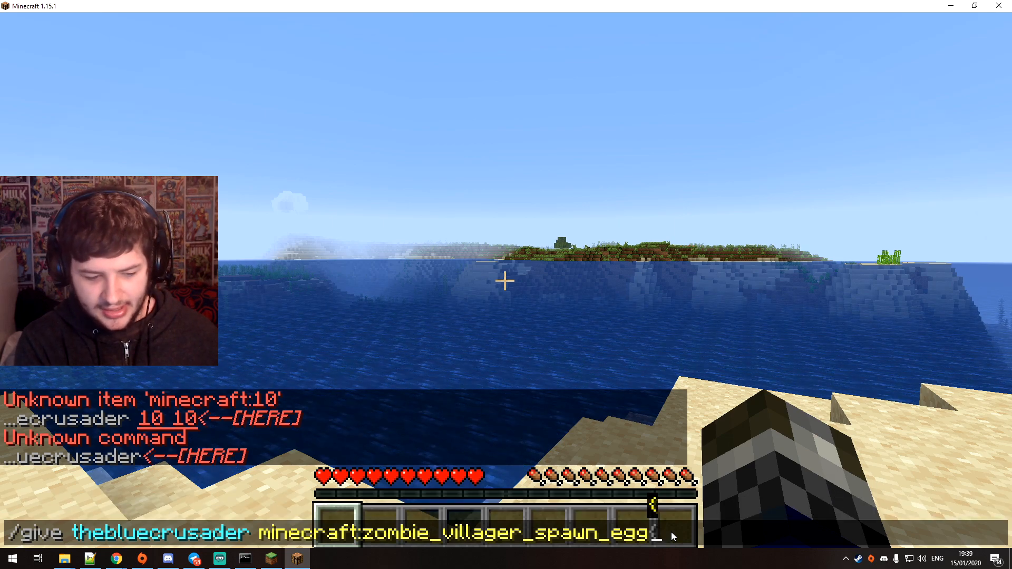
text(1)
key(BackSpace)
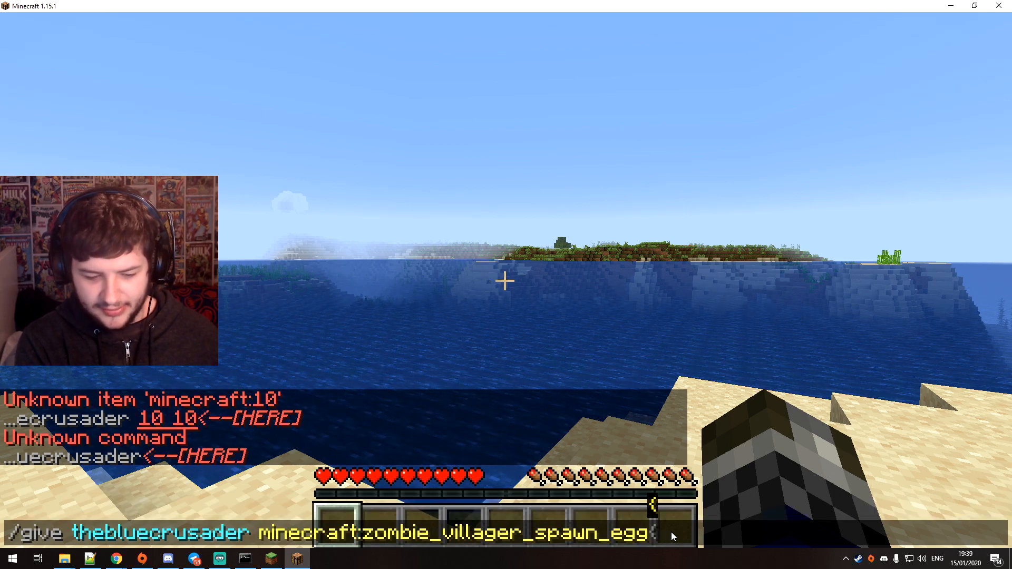
text(1)
key(Return)
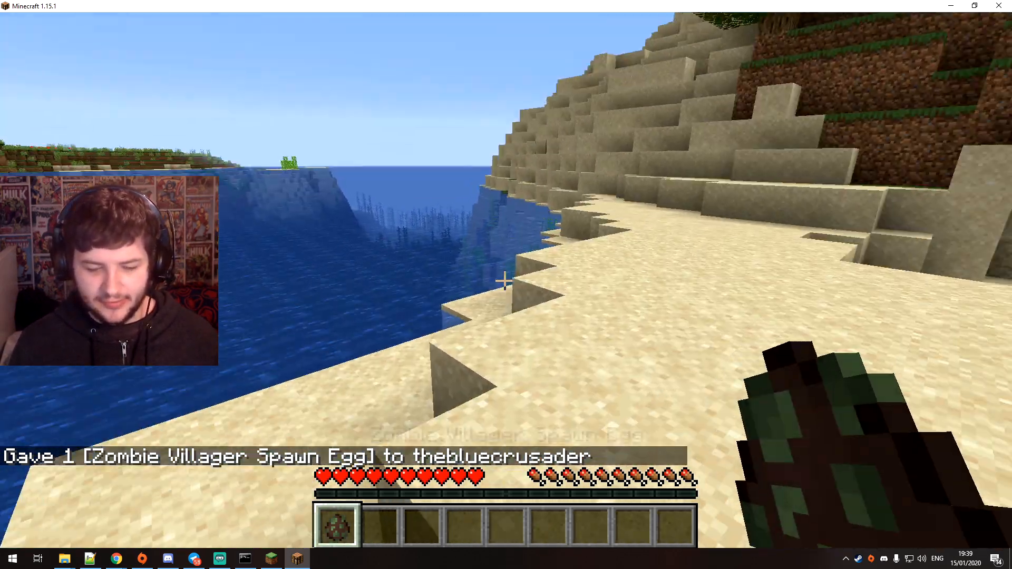
Spawn a zombie villager on the sand with the spawn egg and attack it
right_click(505, 281)
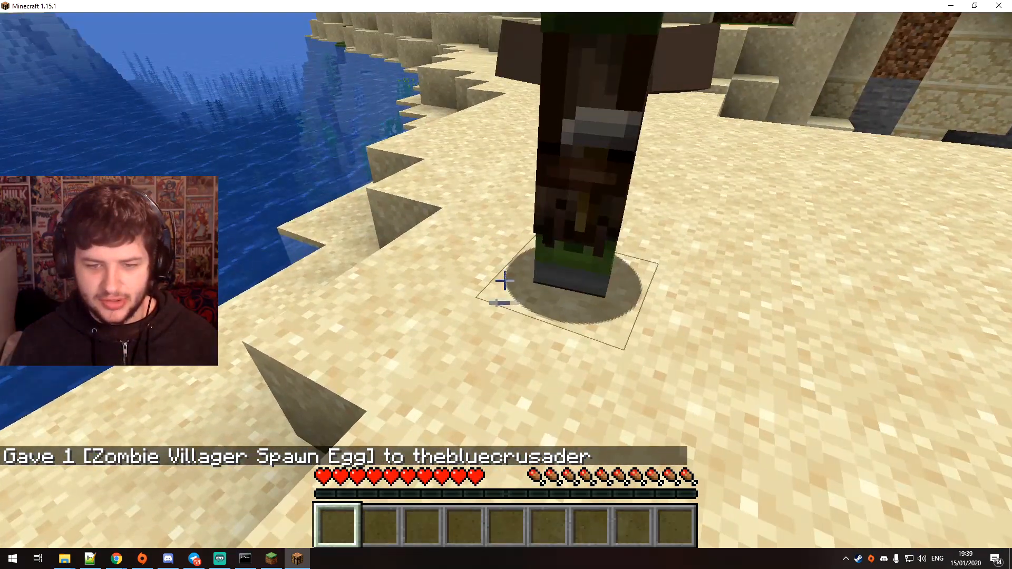
key(d)
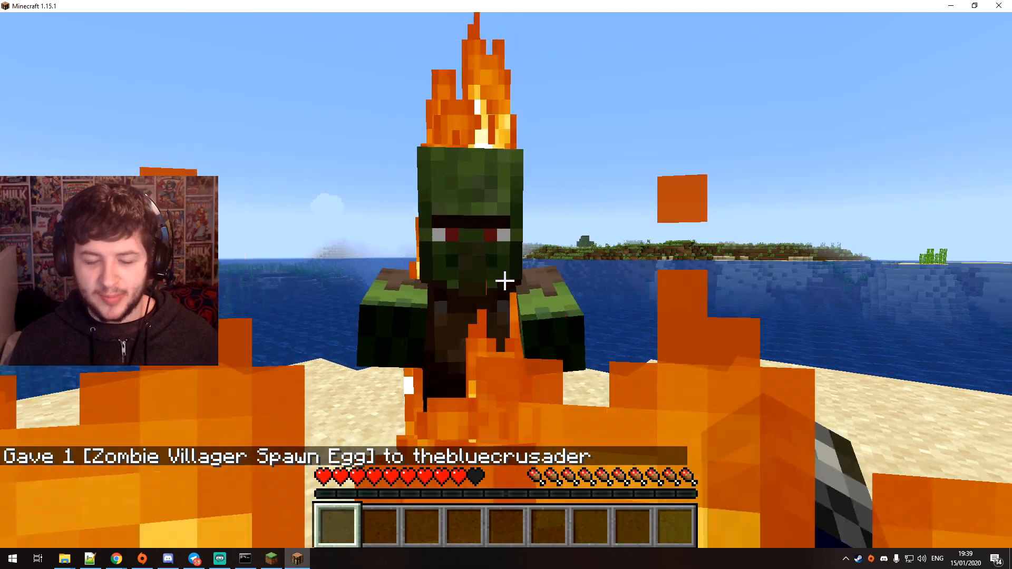
click(504, 281)
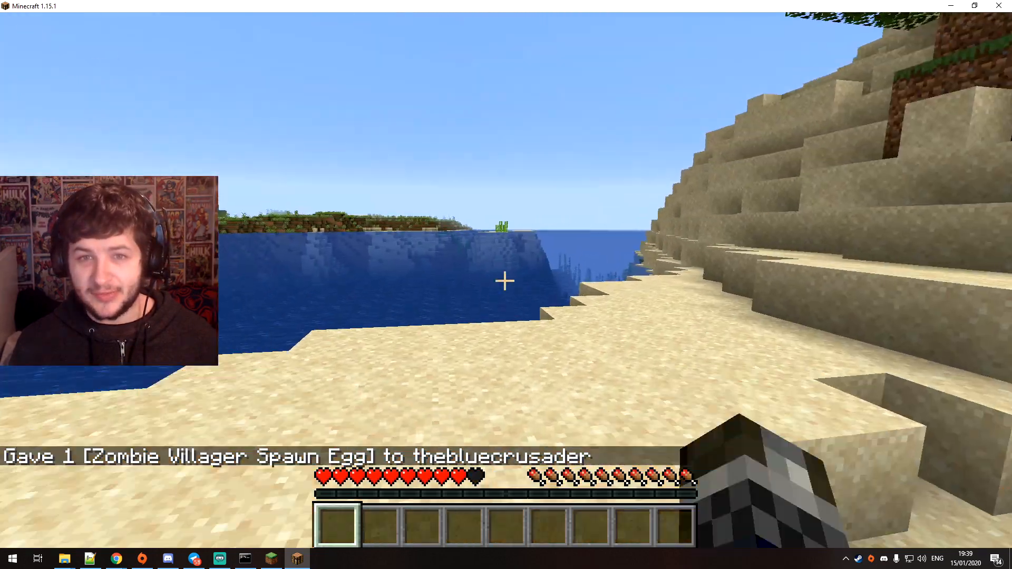
Move away from the zombie villager and climb the sandy hillside up onto the leaves of the oak trees
key(w)
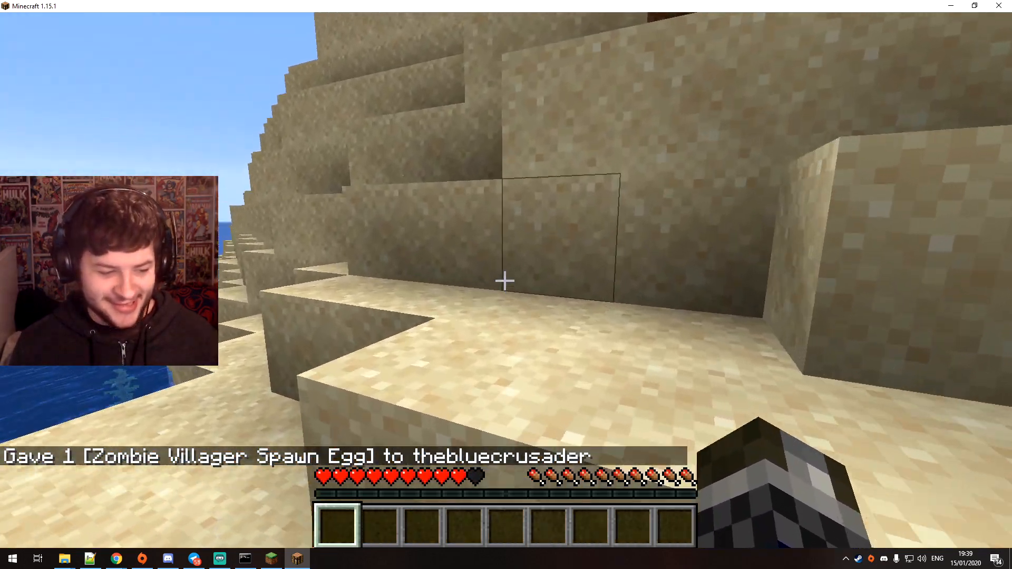
key(w)
key(space)
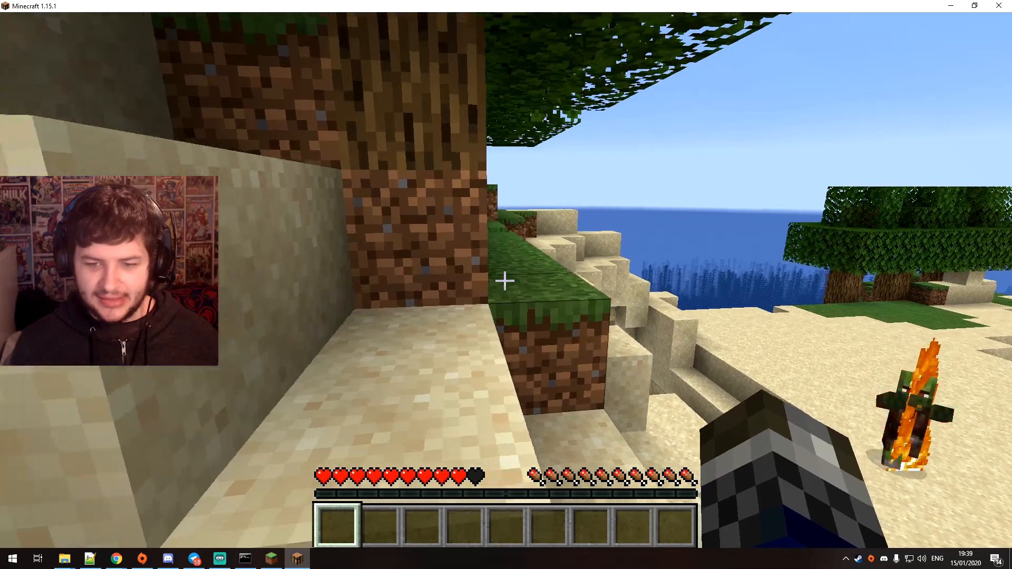
key(w)
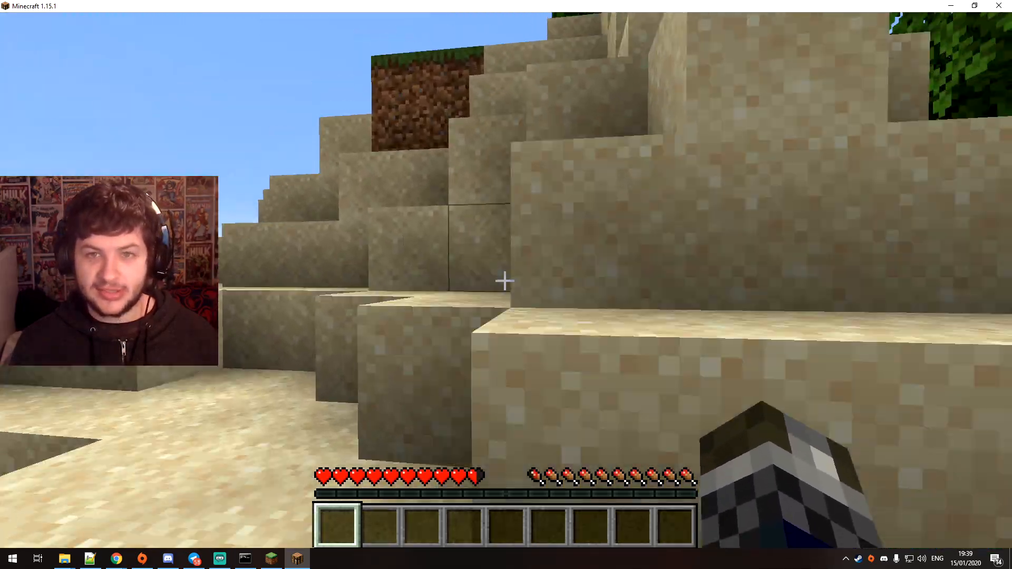
key(space)
key(w)
key(space)
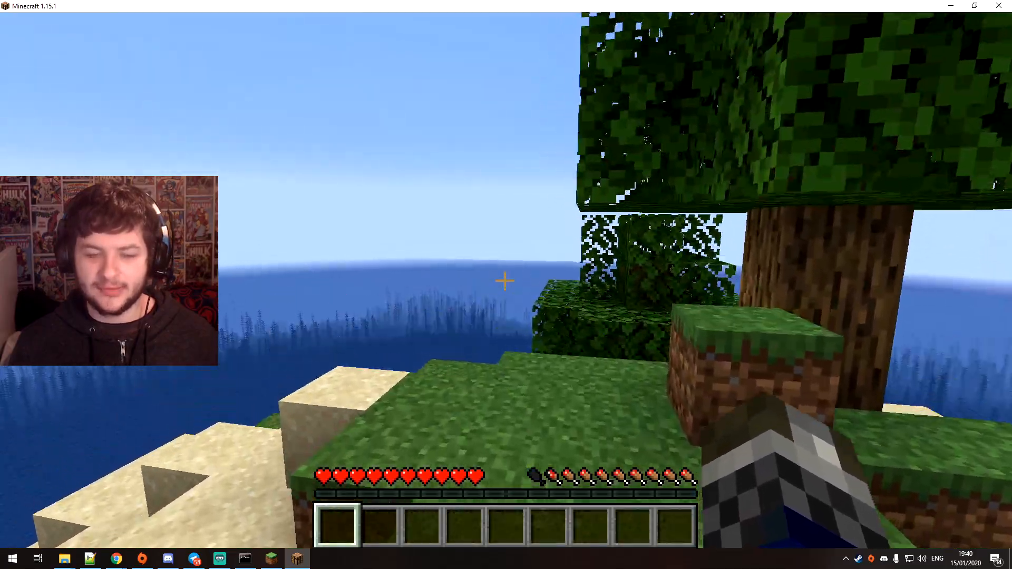
key(w)
key(space)
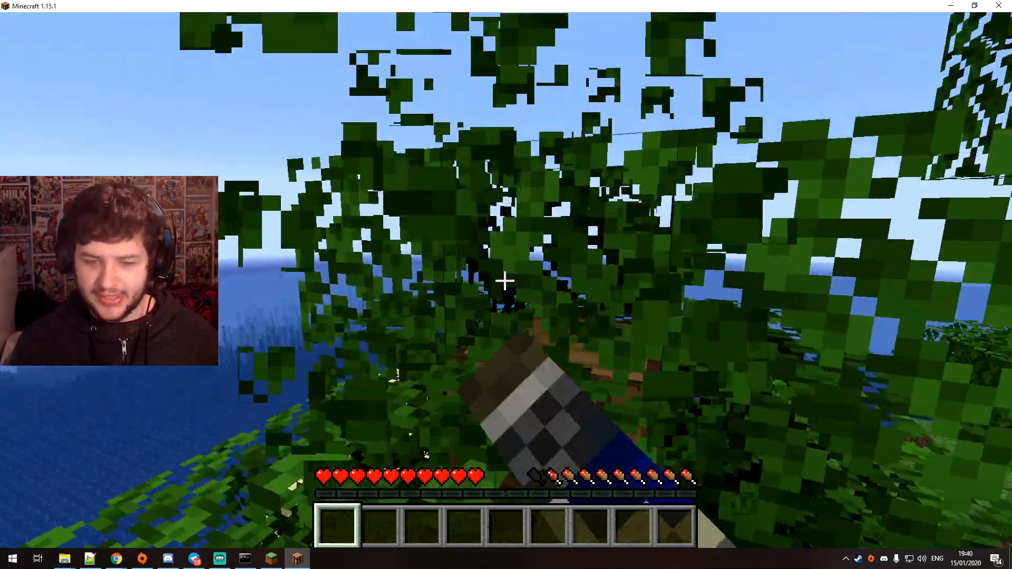
Break oak leaves in the treetop, pick up an oak sapling and walk down to the sandy slope
click(504, 281)
key(w)
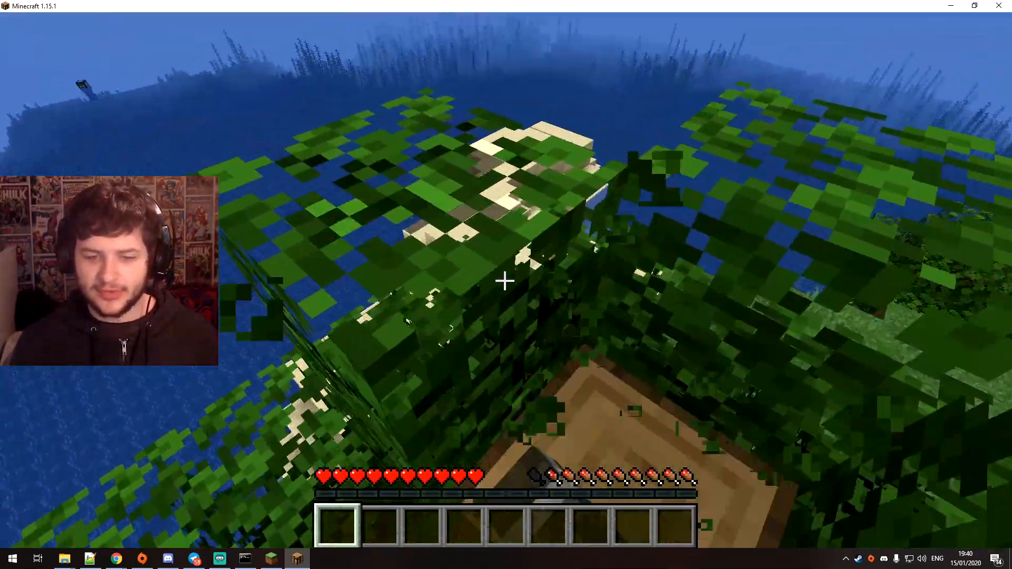
key(w)
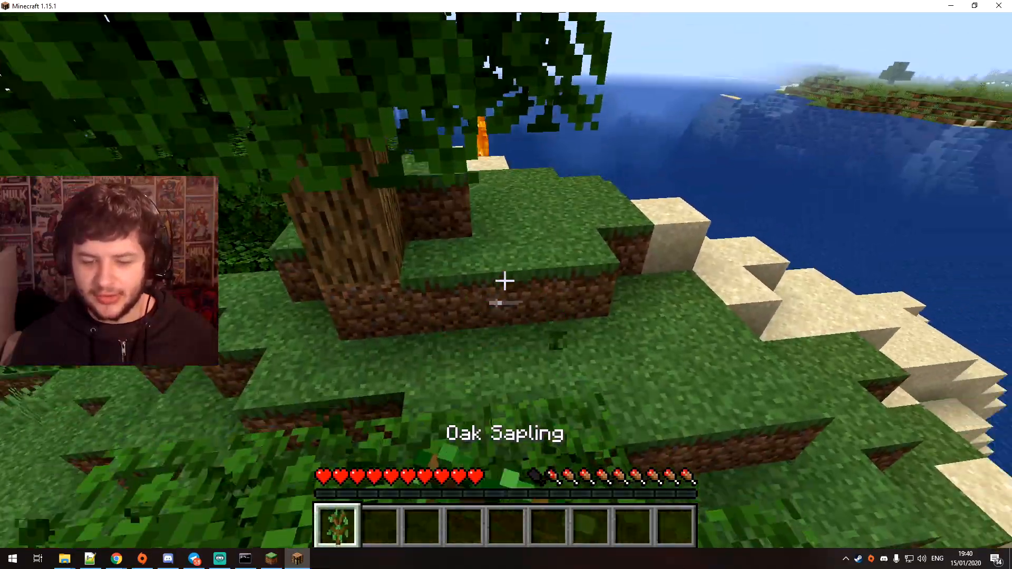
key(w)
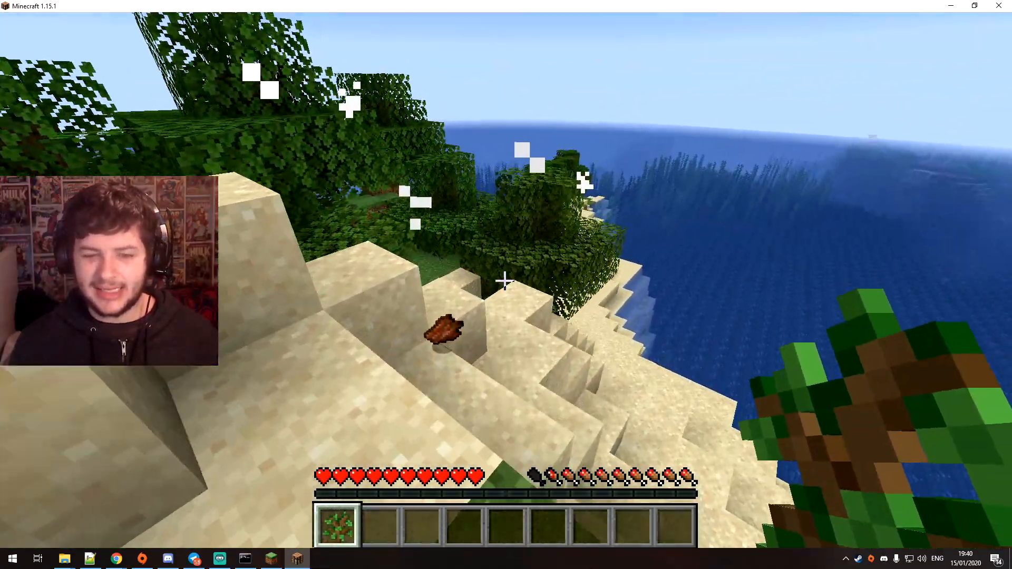
Pick up the rotten flesh on the sandy slope and move over the tree leaves along the shore, ending with an empty hand
key(w)
key(2)
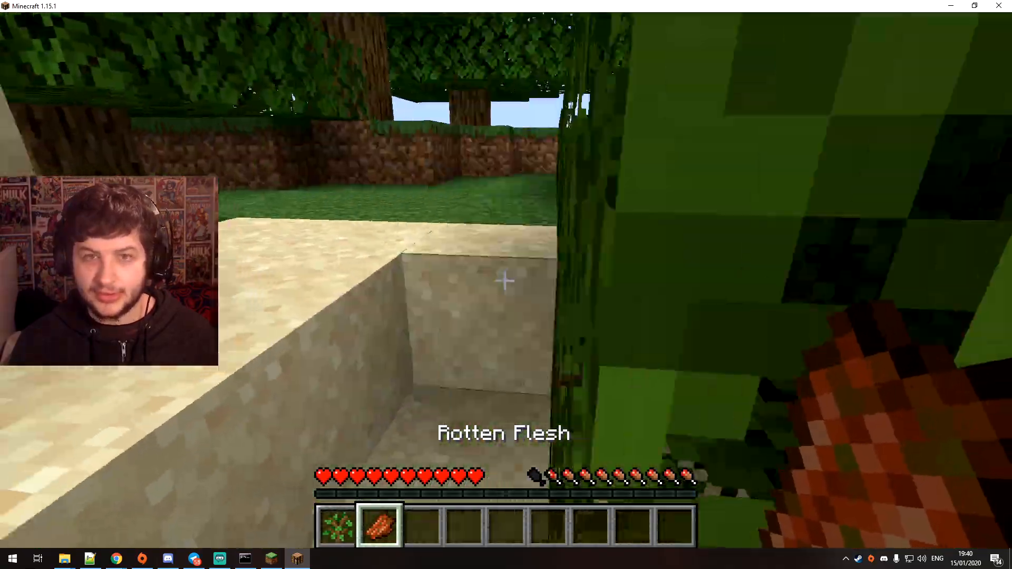
key(w)
key(space)
click(504, 282)
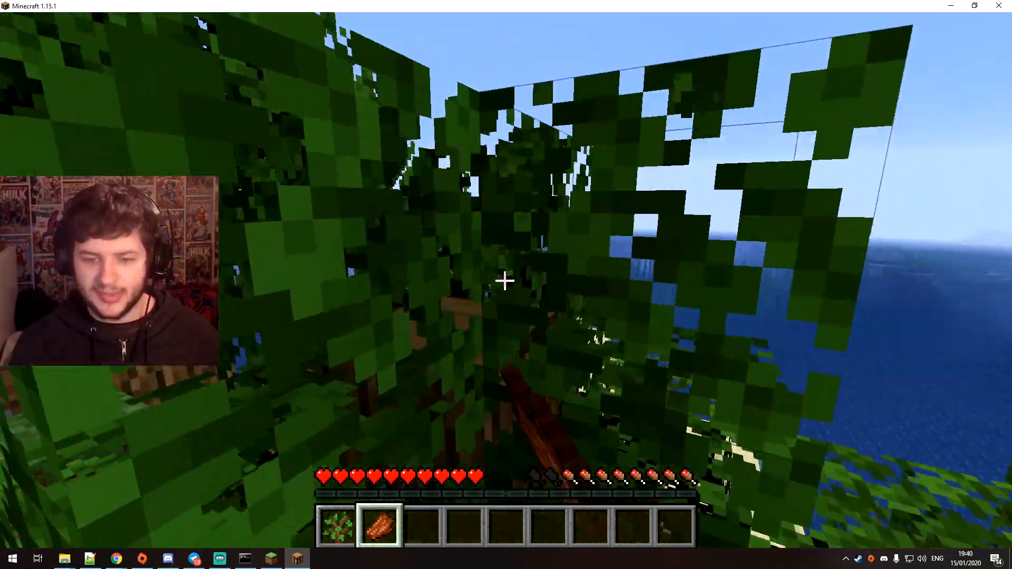
key(w)
key(3)
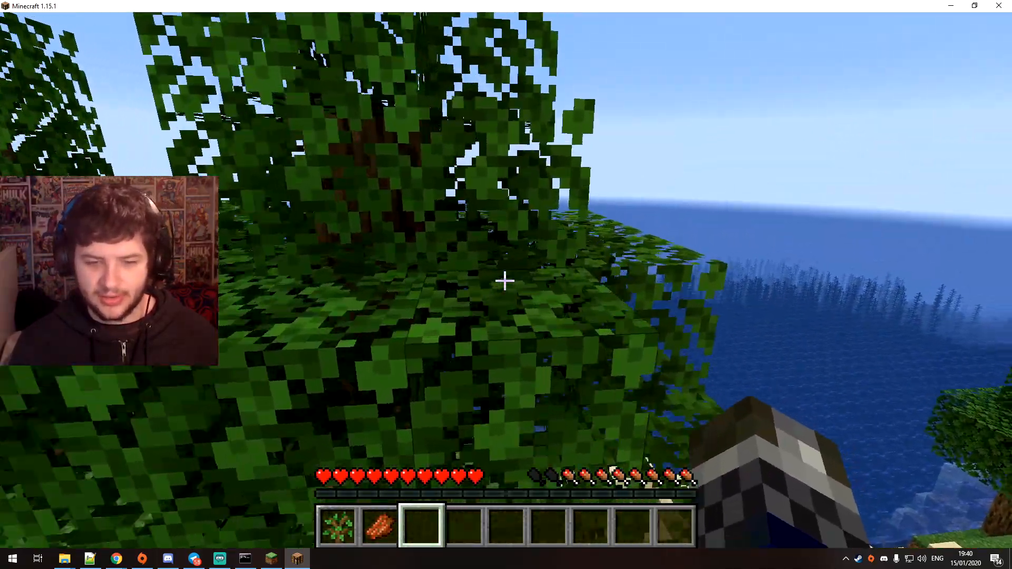
key(w)
Disconnect from the server, return to the title screen and quit the game
key(Escape)
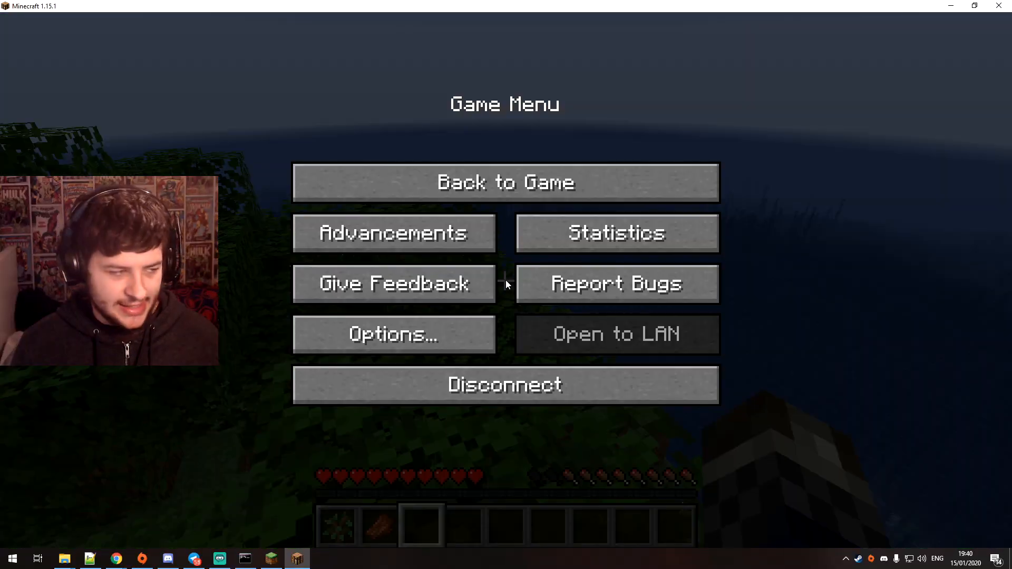
click(517, 385)
click(686, 504)
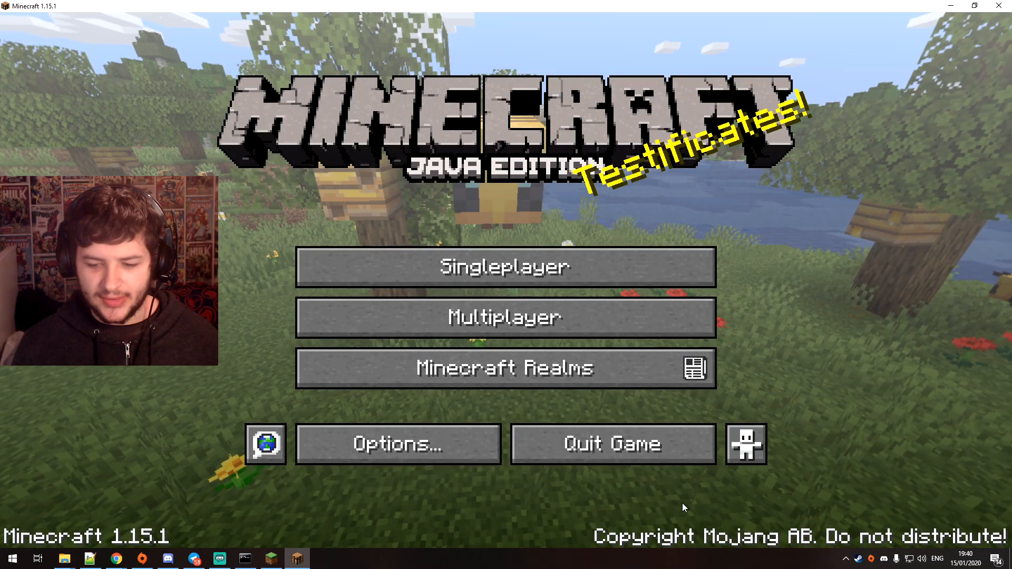
click(603, 438)
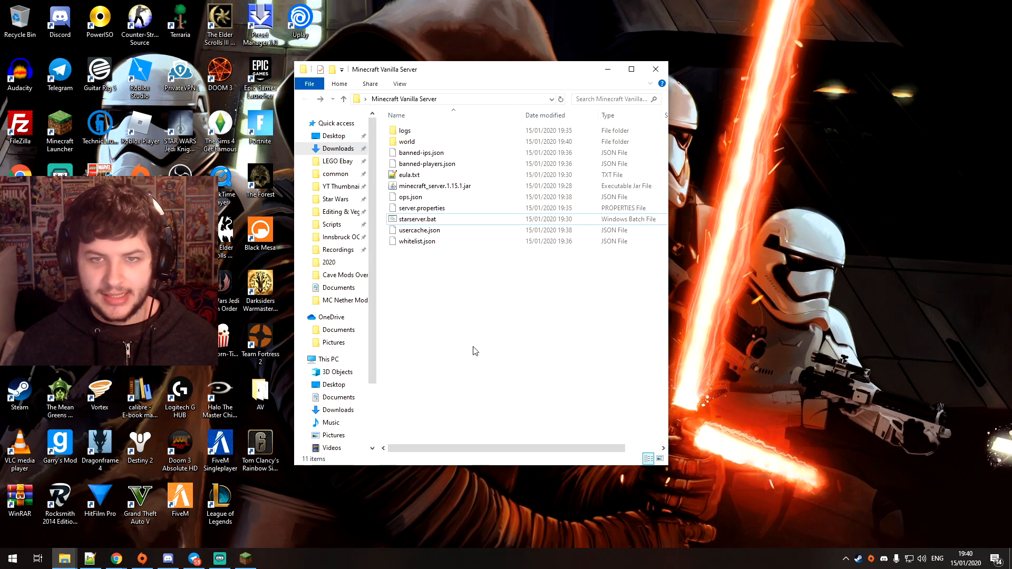
Open whitelist.json from the server folder in Notepad++, replace its contents with the player's username, then save and close it
click(422, 209)
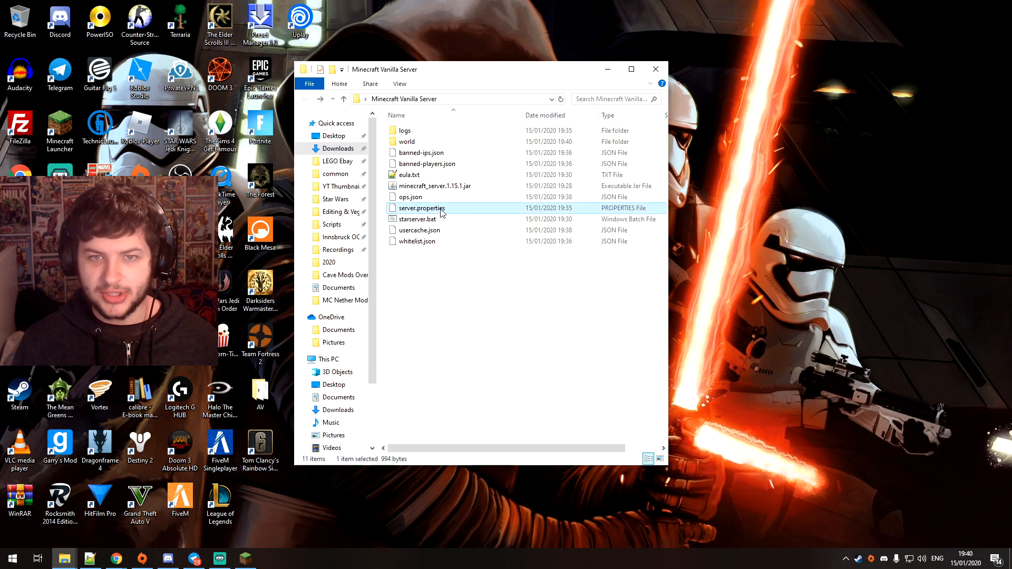
right_click(410, 242)
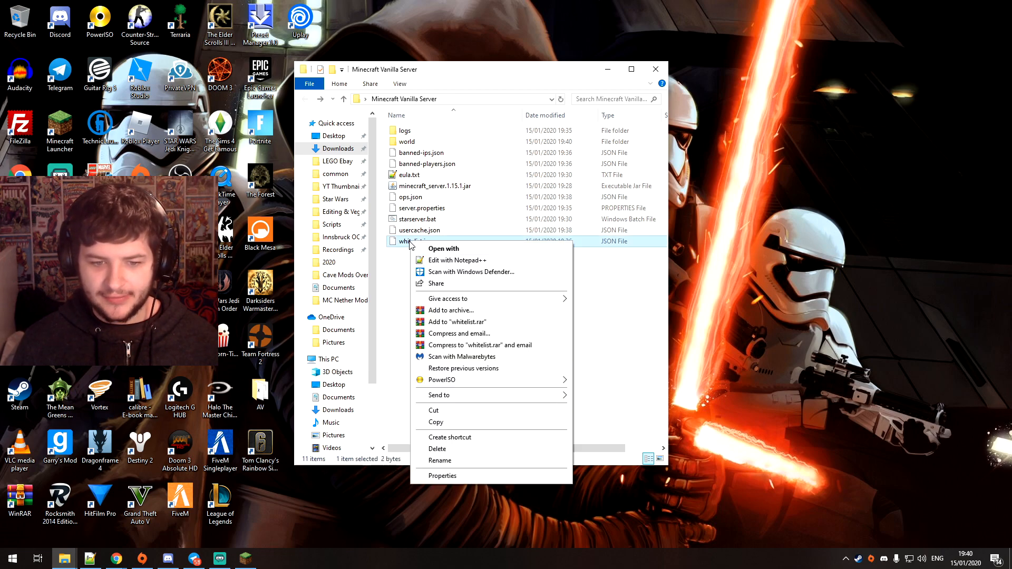
click(429, 261)
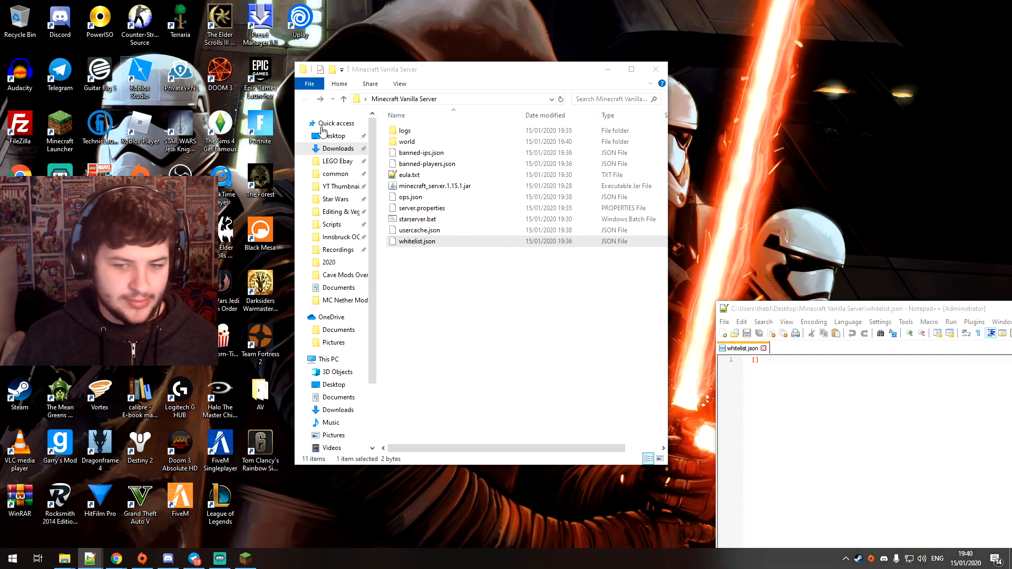
drag(821, 310, 355, 28)
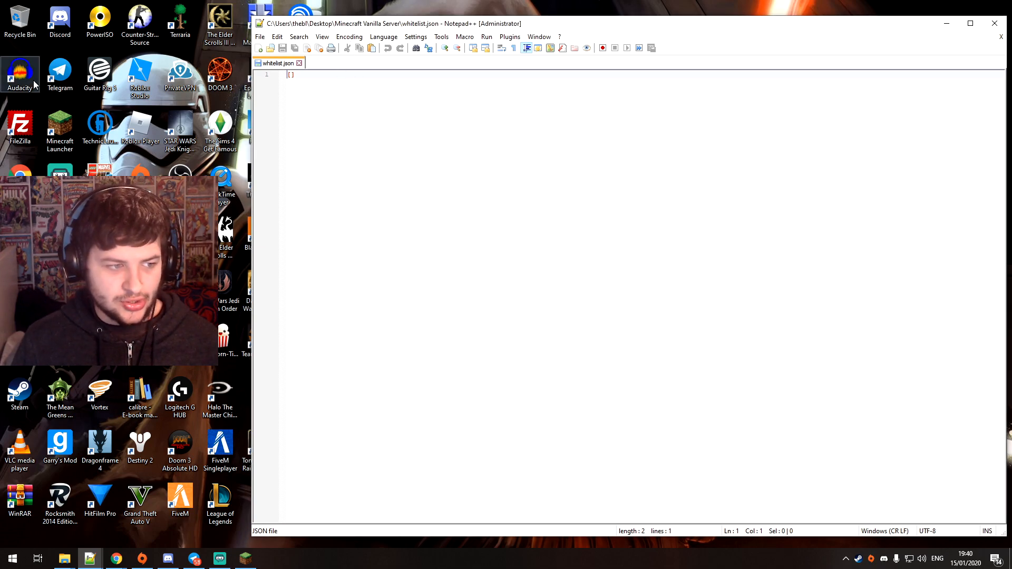
key(BackSpace)
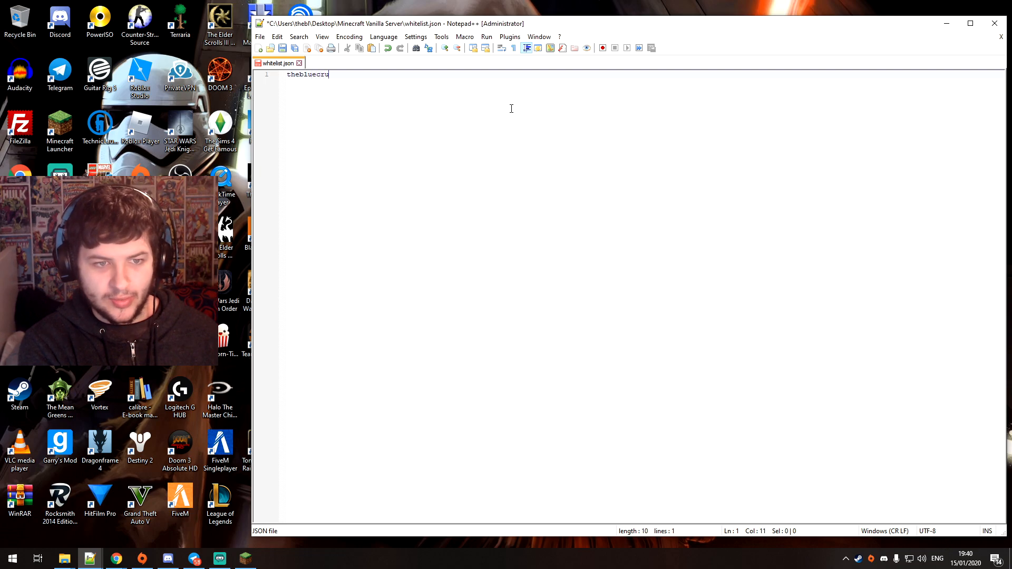
key(ctrl+s)
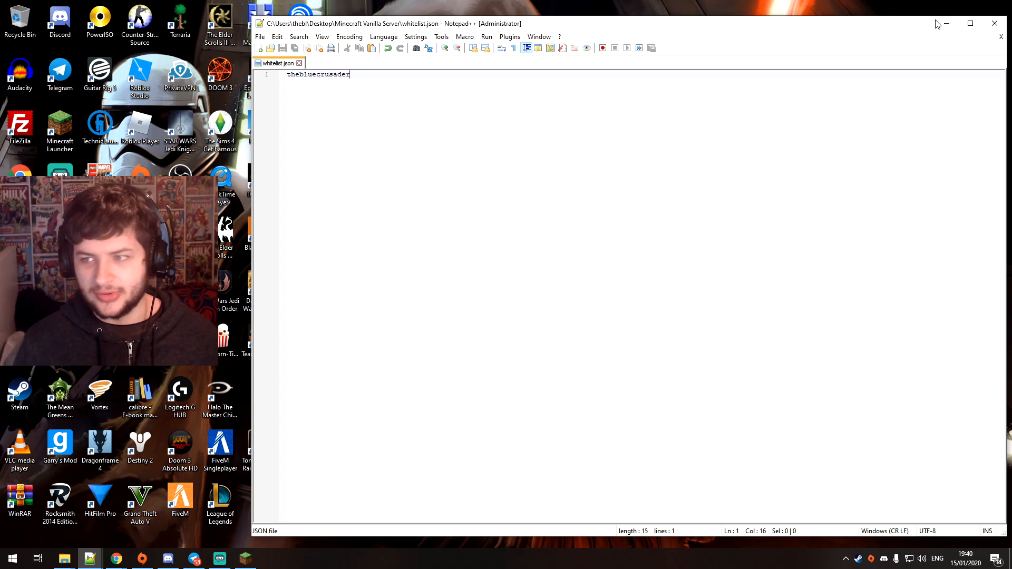
click(995, 24)
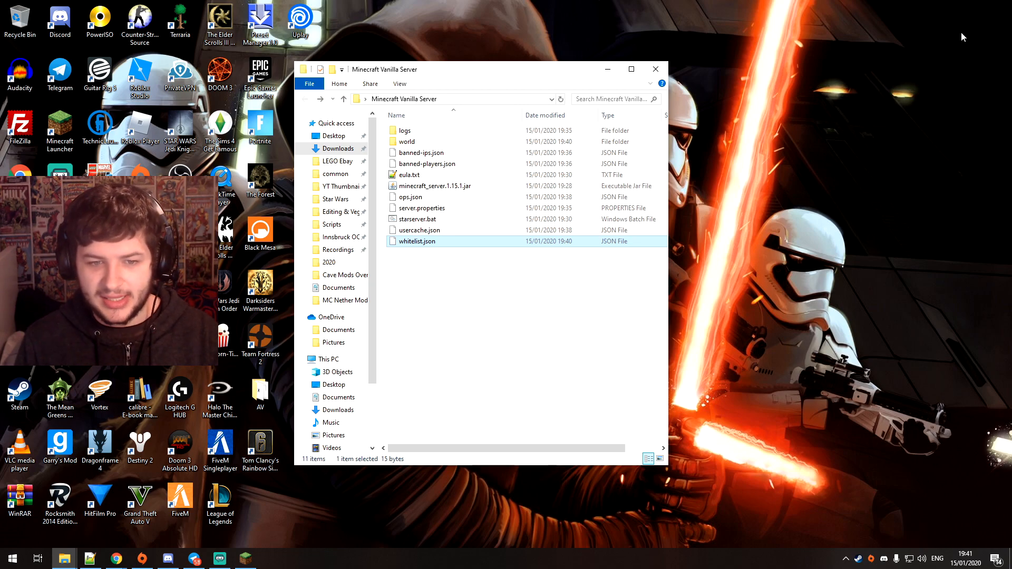
drag(382, 150, 446, 164)
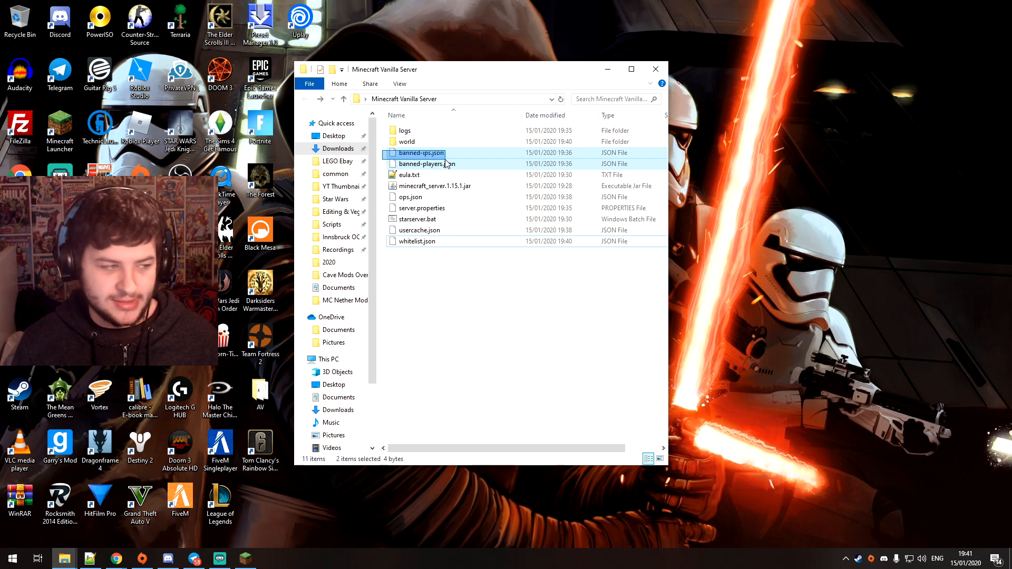
click(466, 167)
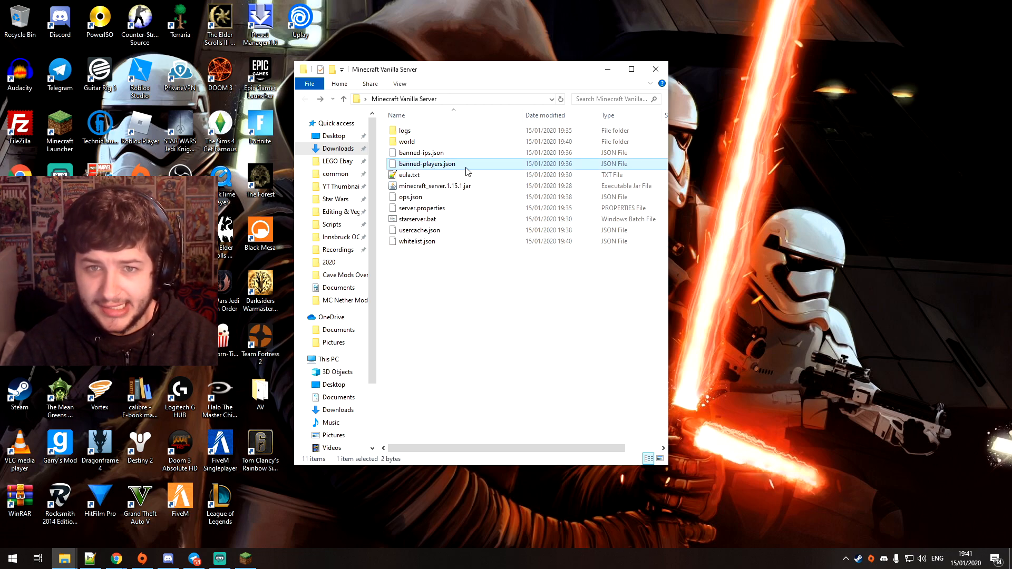